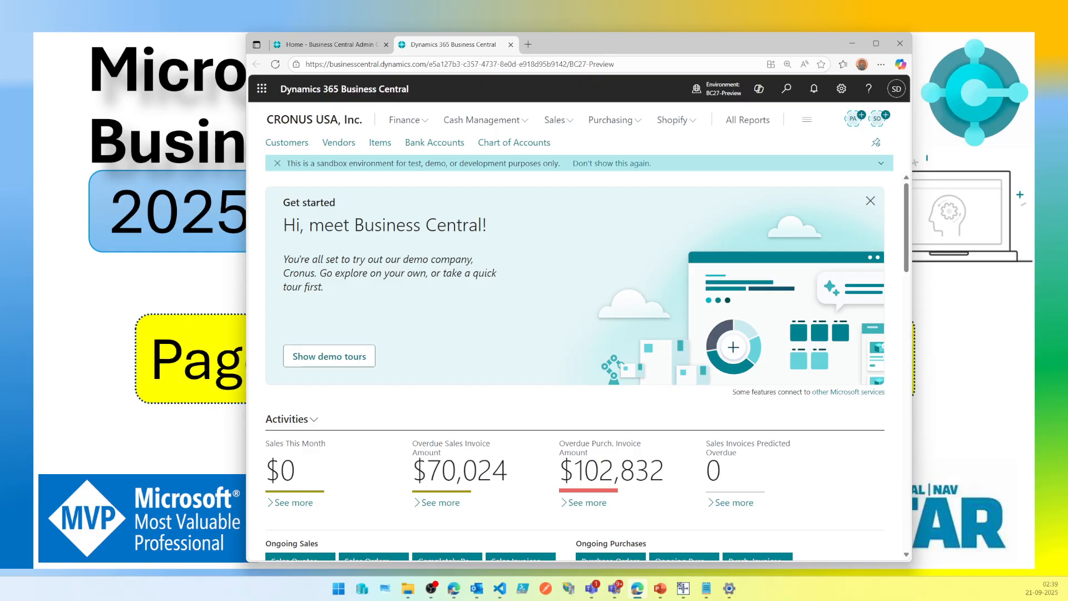
- Open the page scripting tool and start a new recording
left_click(842, 92)
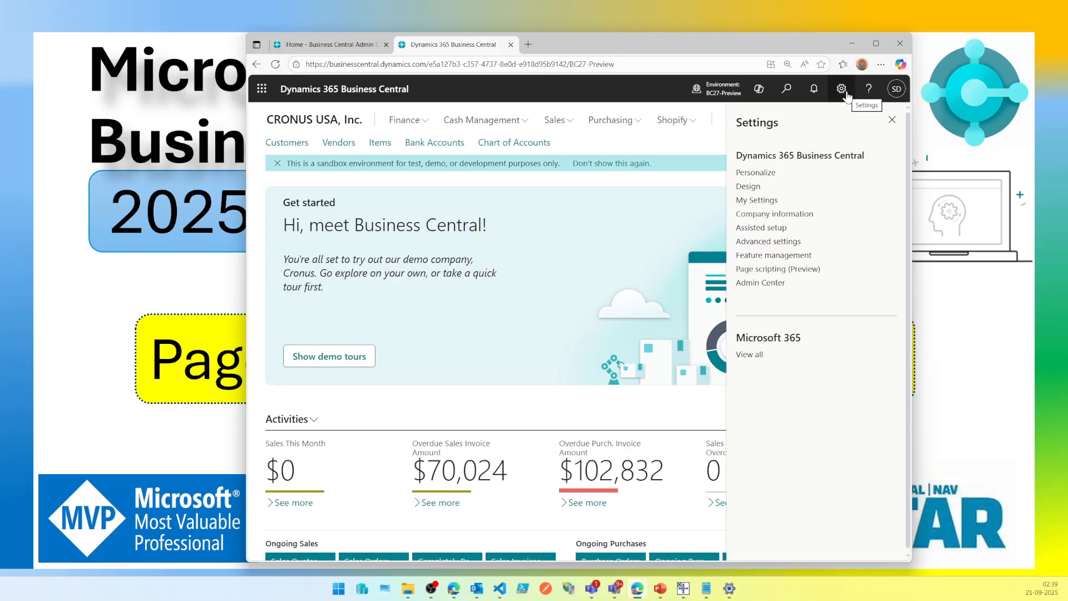
left_click(801, 270)
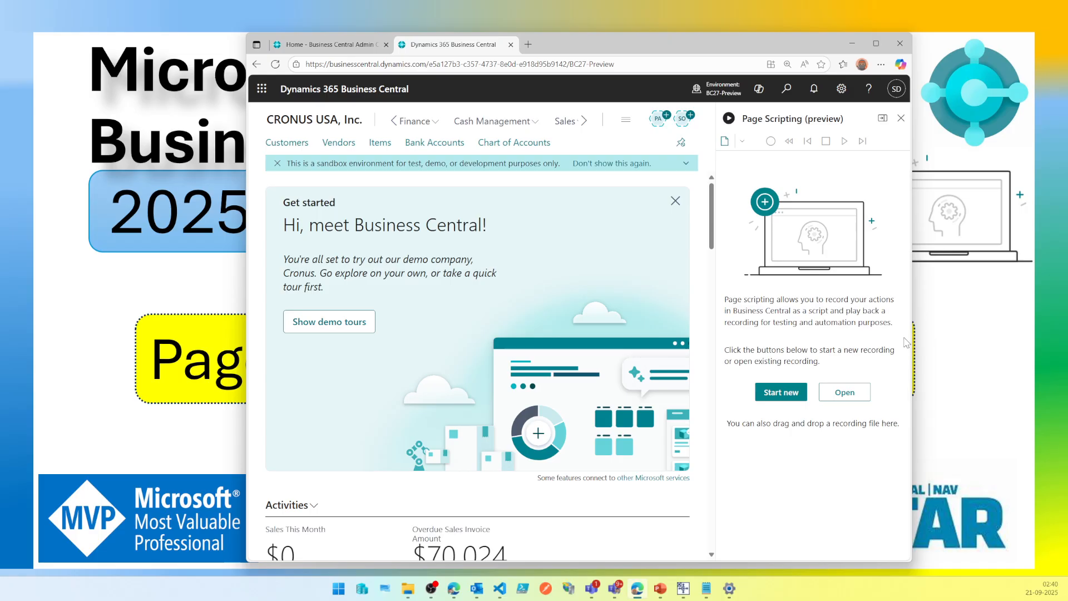
left_click(782, 392)
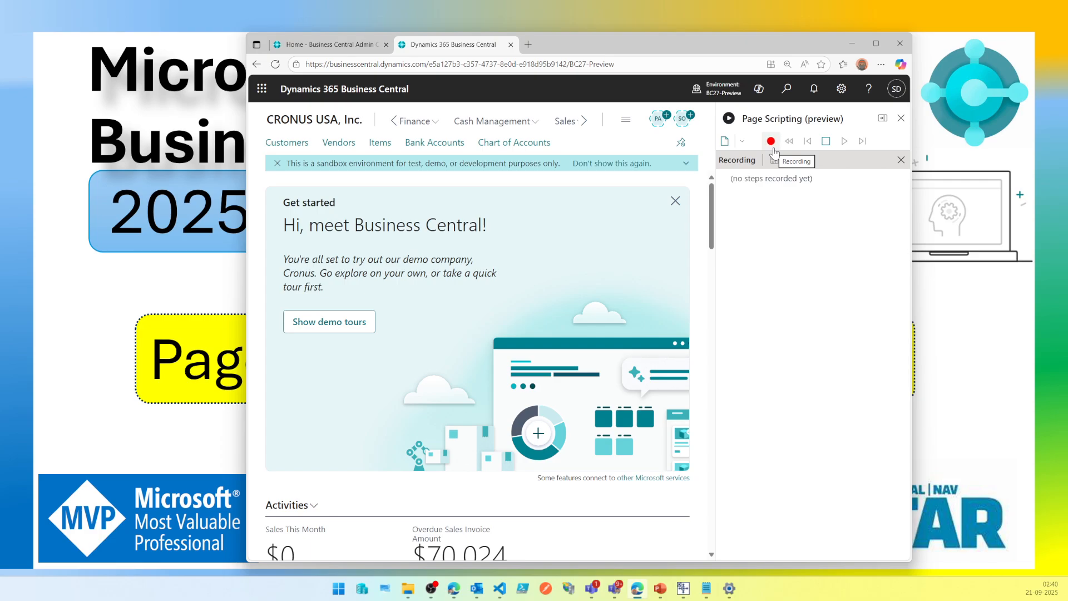
- Open the Items list and dismiss its introductory tour tip
left_click(380, 143)
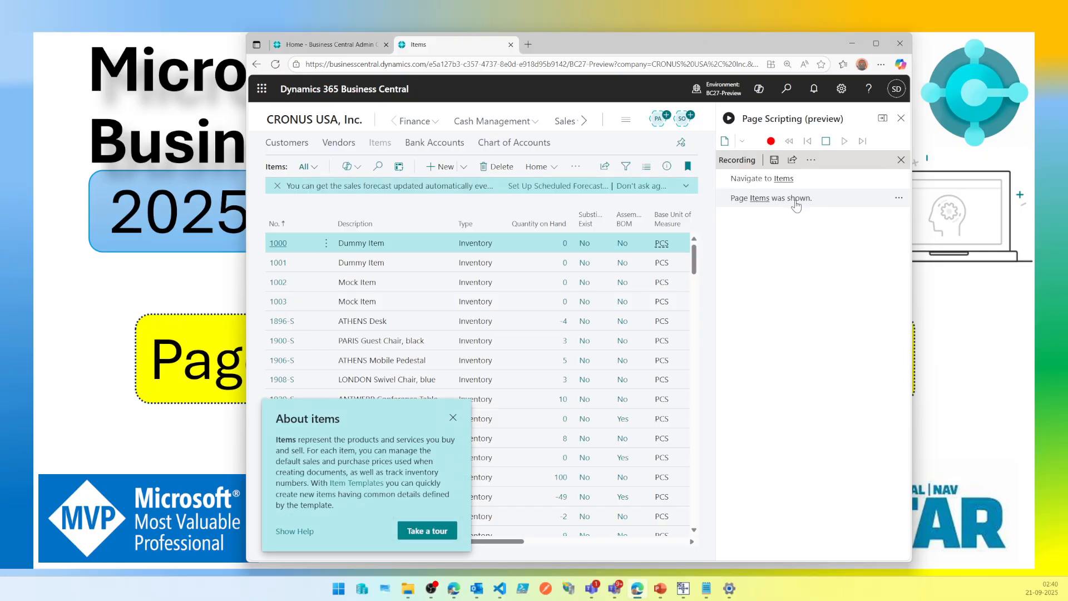
left_click(453, 418)
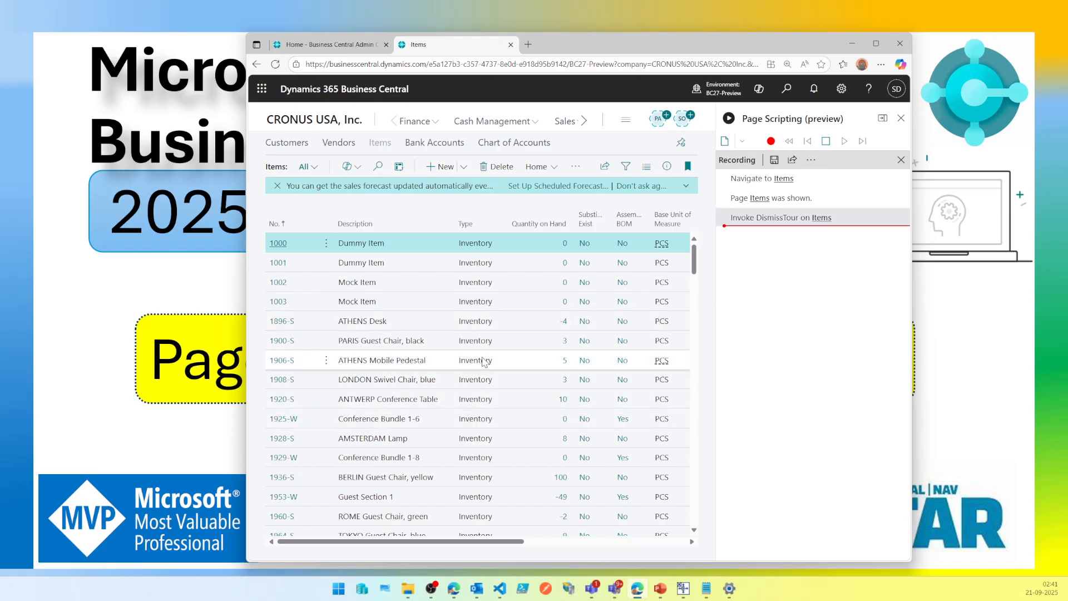
scroll(485, 362, "down", 7)
- Set the recording to continue from the recorded step "Page Items was shown"
left_click(819, 222)
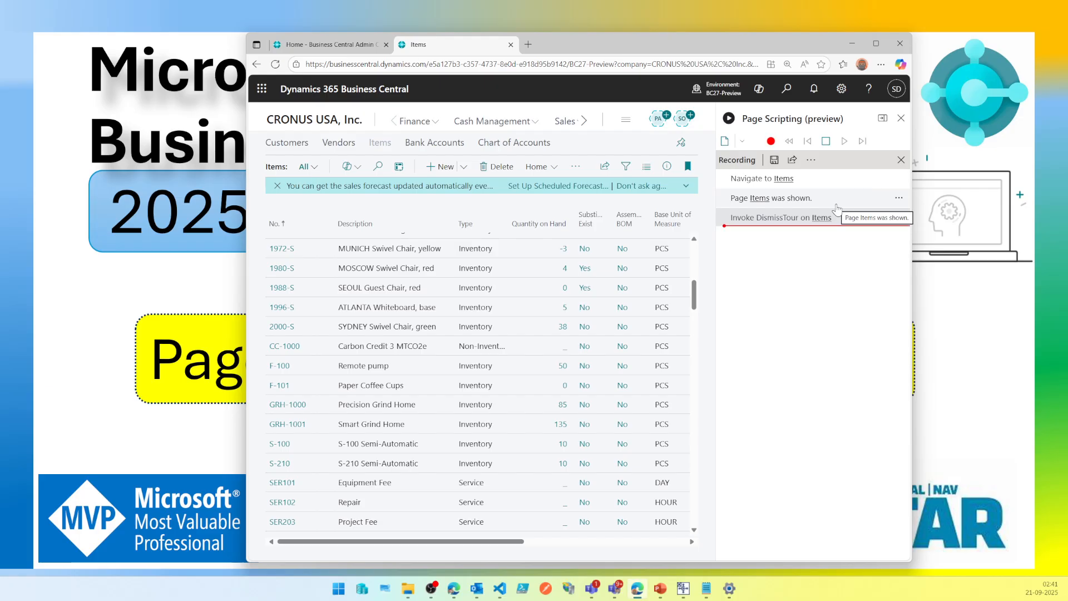
left_click(898, 199)
mouse_move(879, 243)
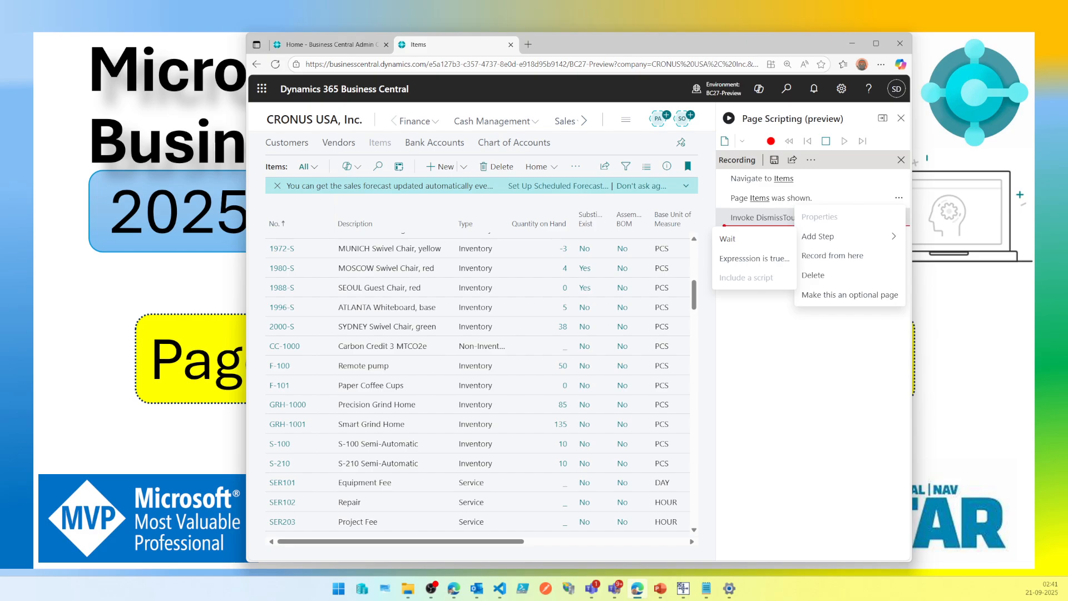
key("alt+Tab")
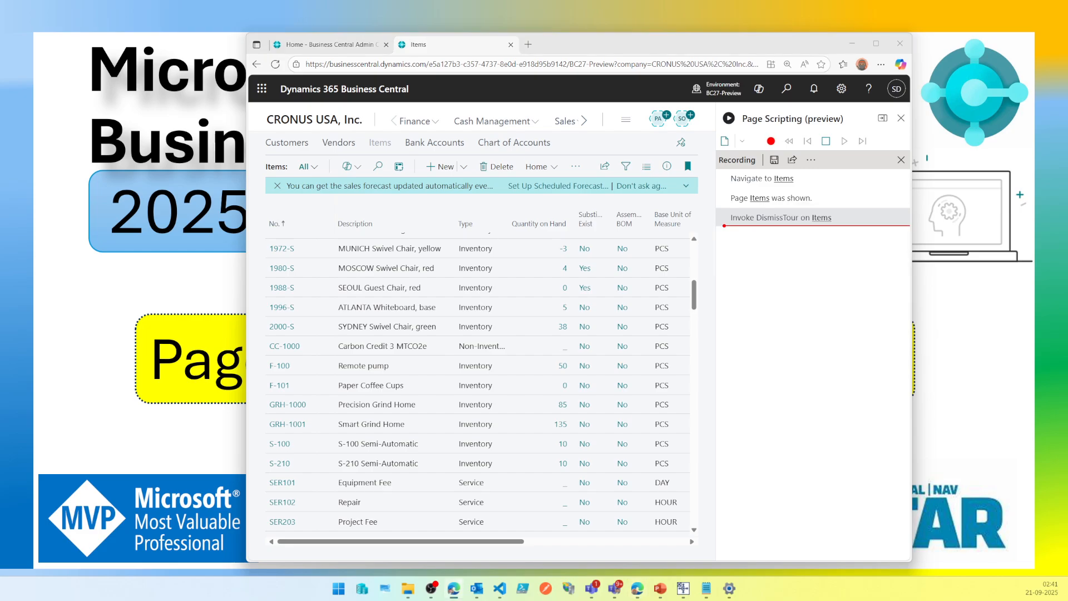
left_click(899, 197)
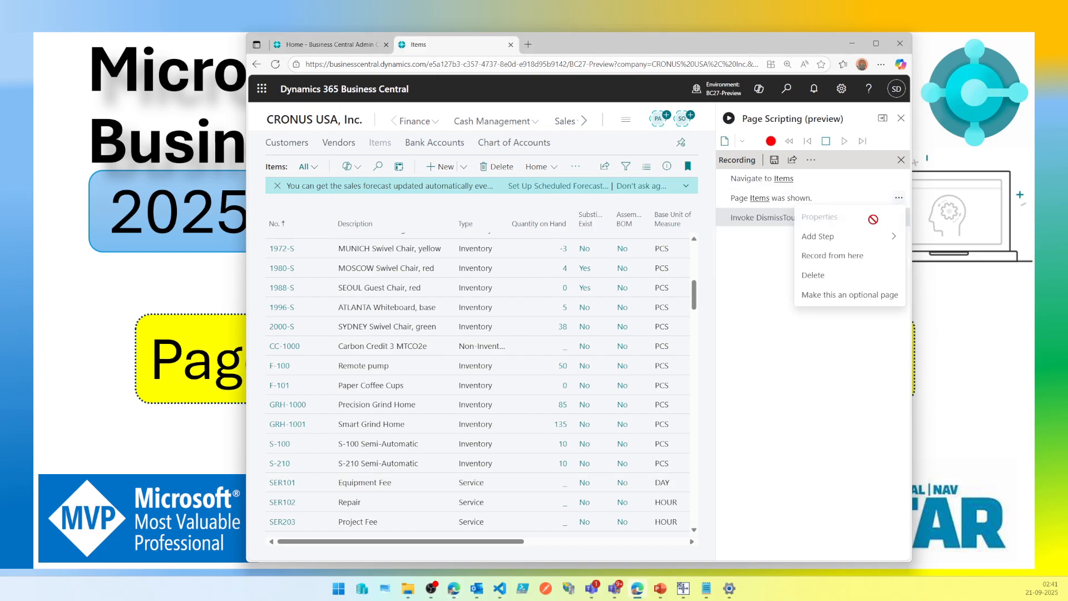
left_click(861, 257)
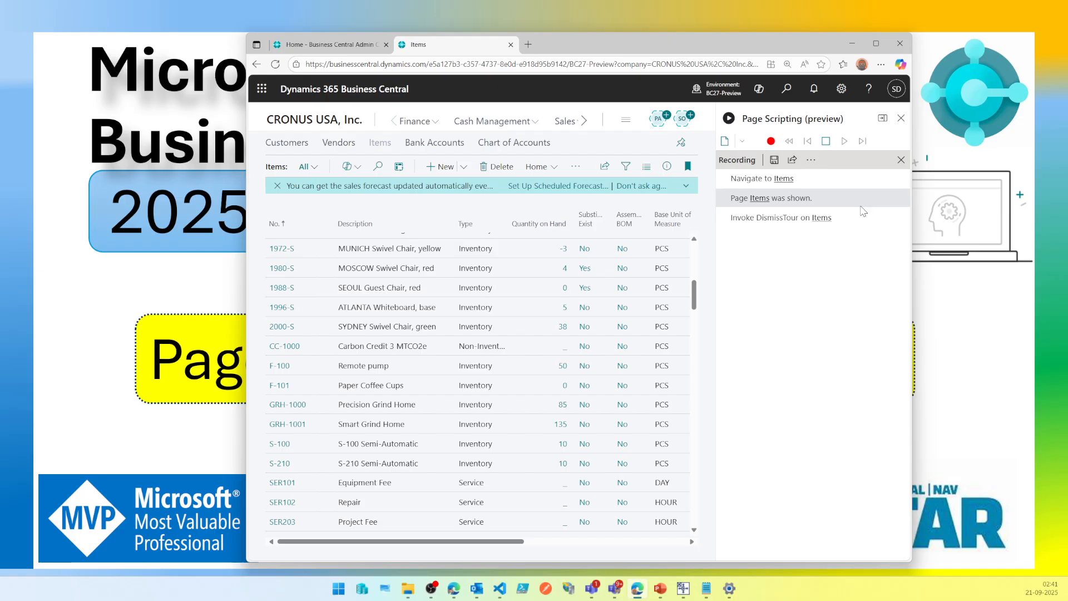
- Create a new item from the ITEM template and enter Test as its description
left_click(444, 170)
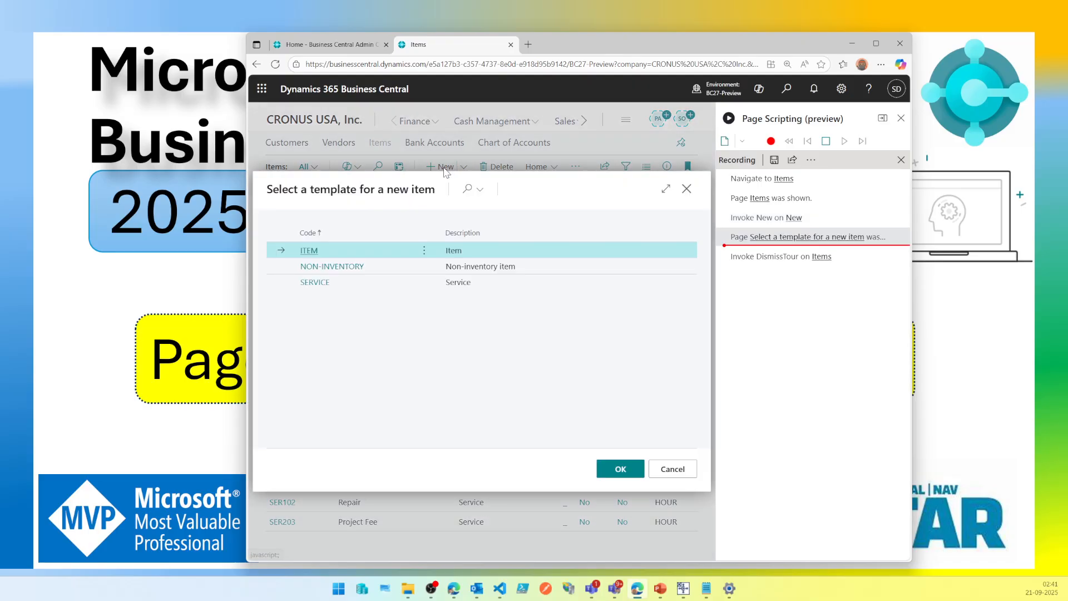
left_click(617, 469)
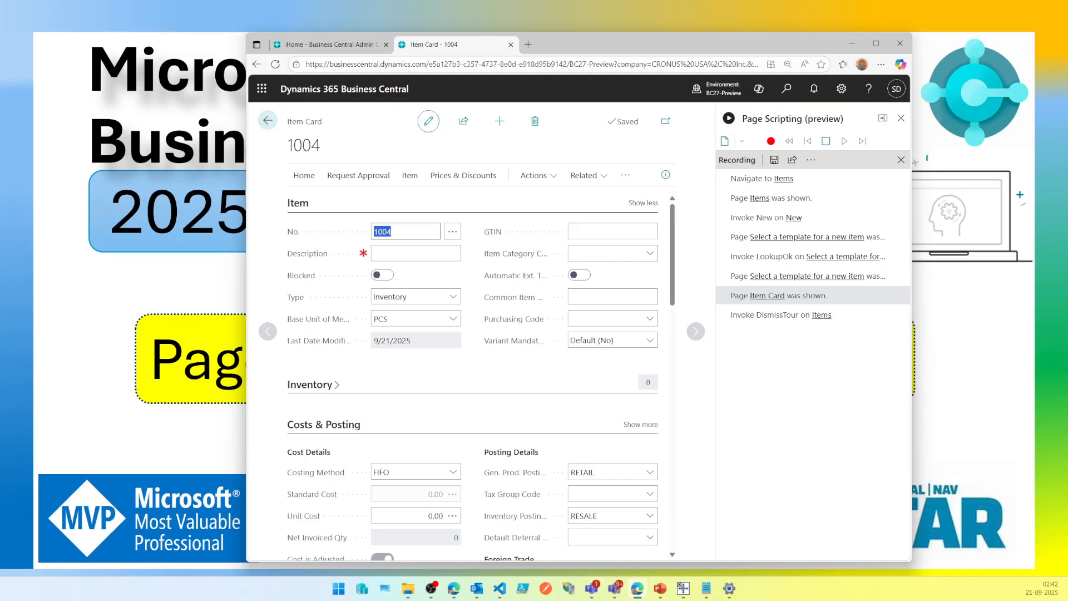
left_click(410, 247)
type("Test")
- Set the item's type to Non-Inventory and select the recorded step for that input
left_click(451, 297)
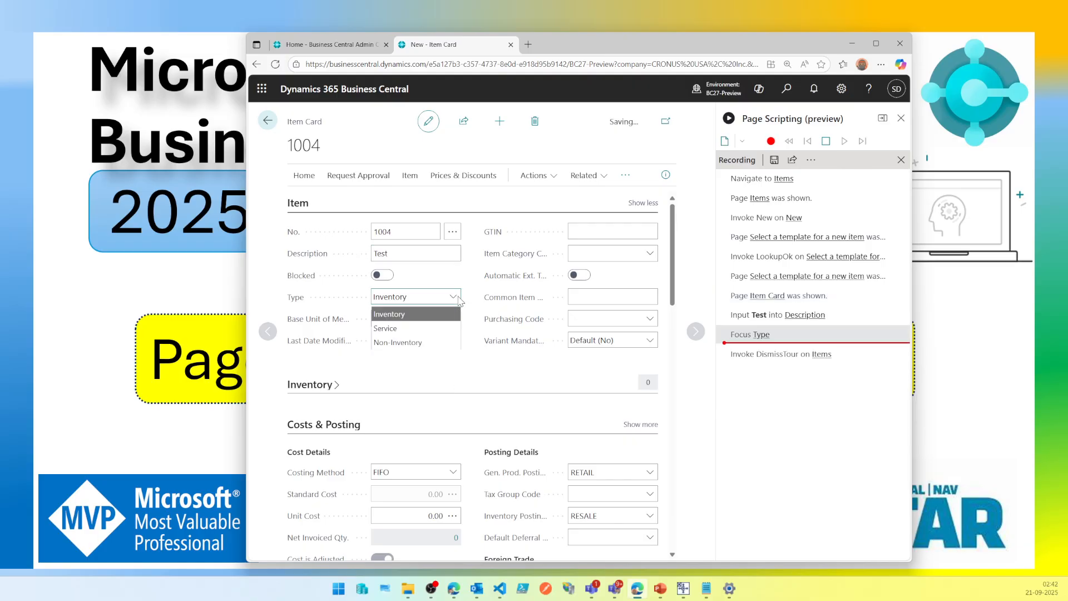
left_click(410, 343)
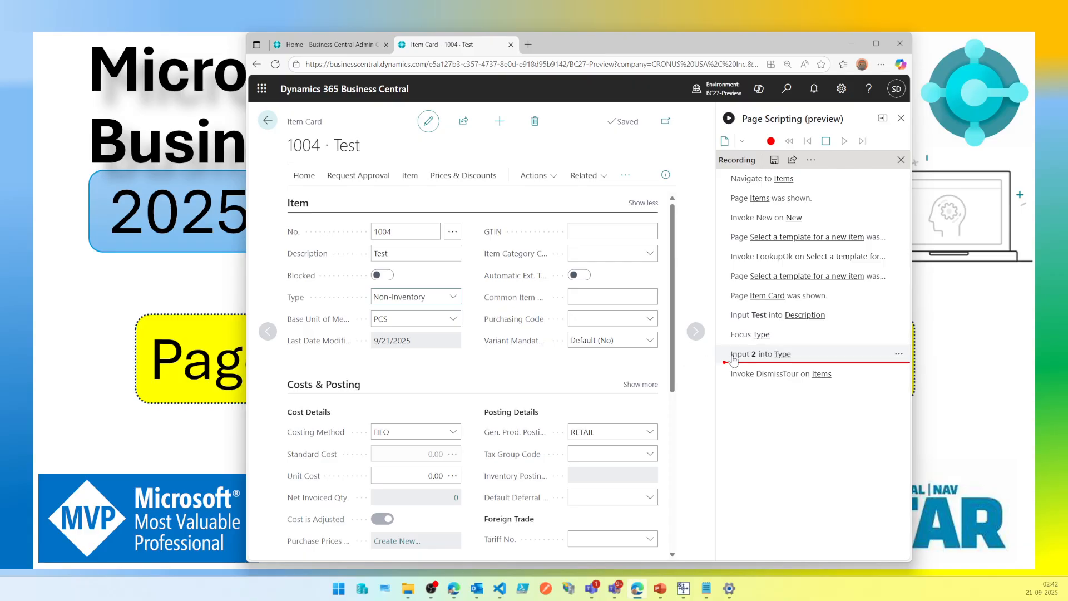
left_click(756, 355)
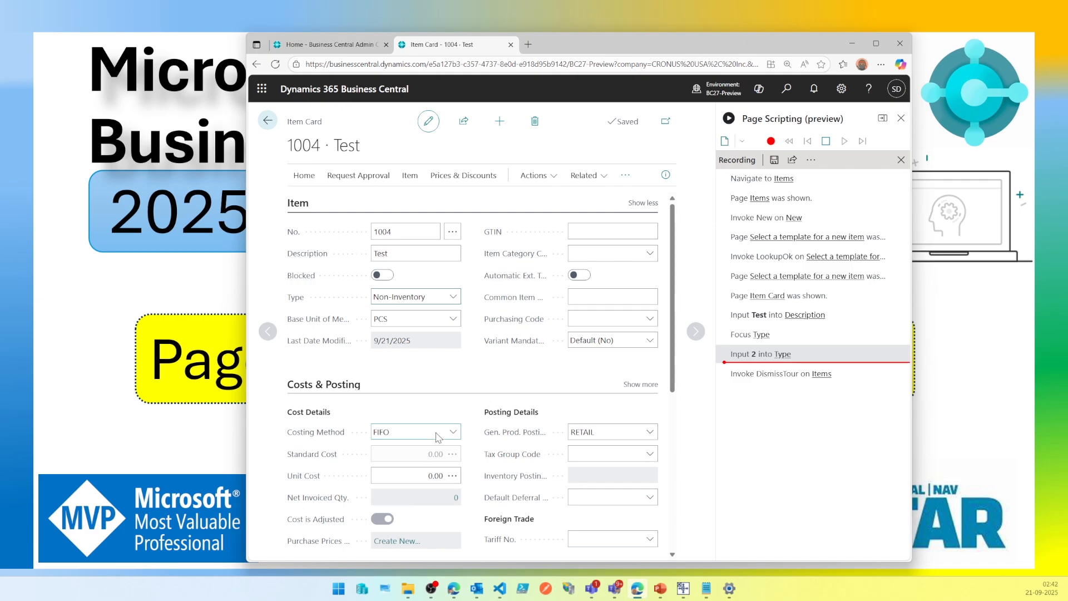
- Enter 1w as the item's lead time calculation and move its recorded step ahead of the Type input step
scroll(438, 437, "down", 5)
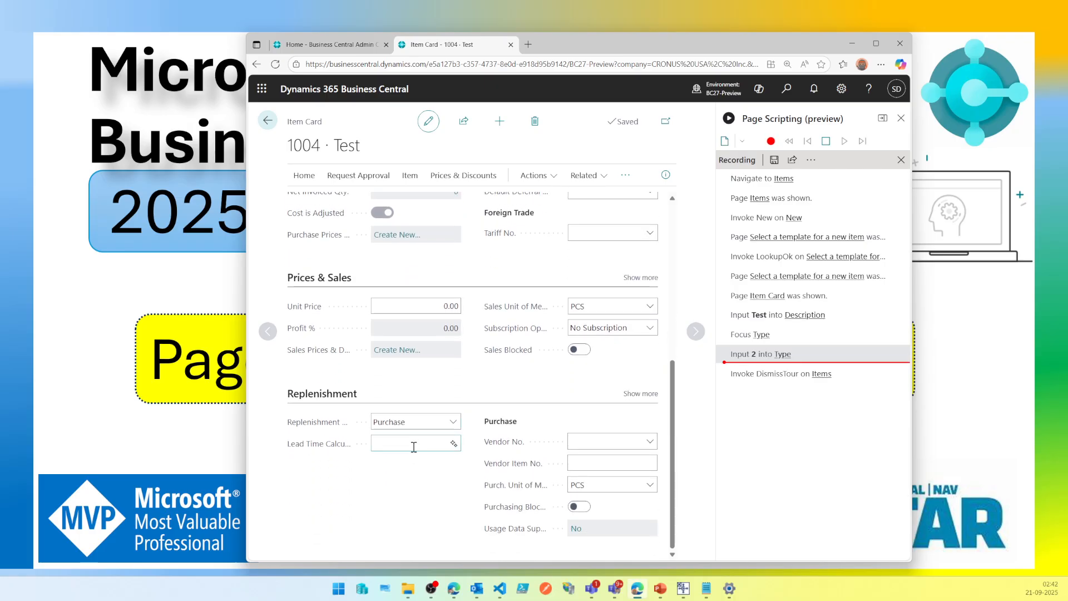
left_click(413, 447)
type("1w")
key("Tab")
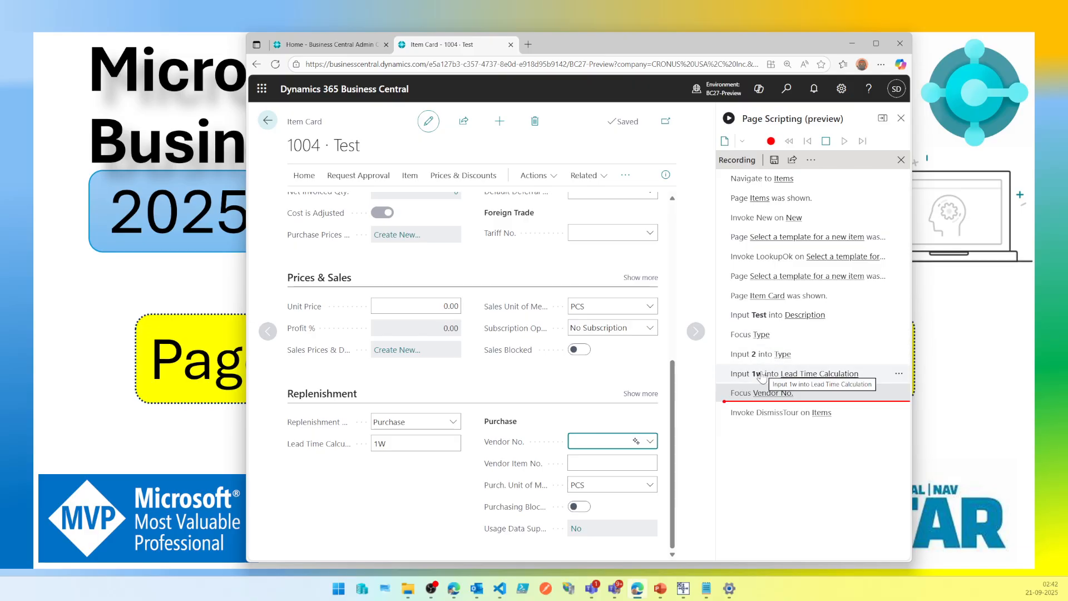
left_click_drag(760, 377, 794, 346)
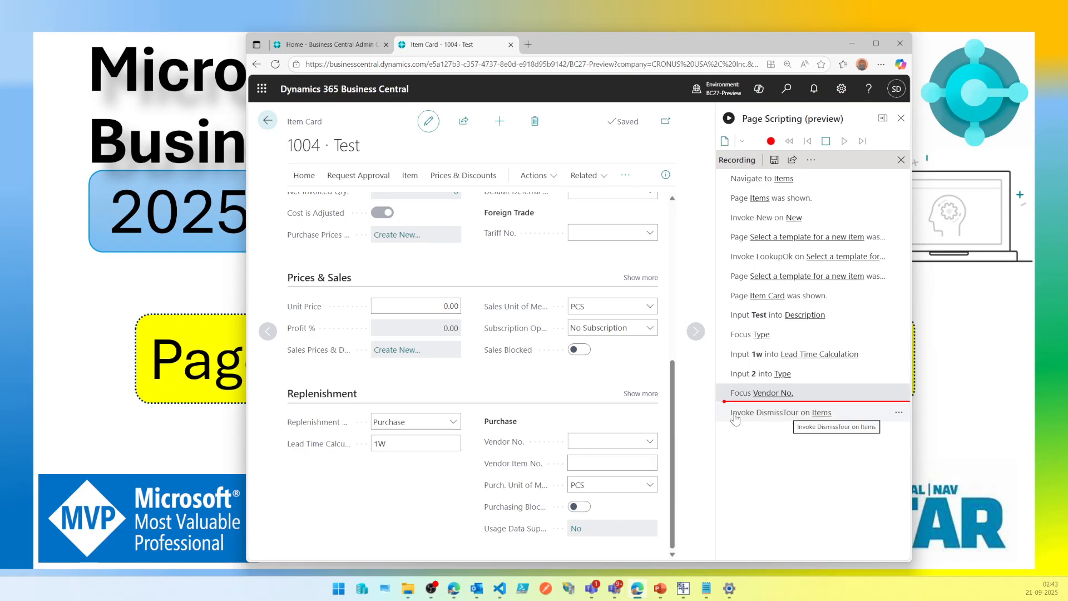
- Delete the recorded DismissTour, Focus Vendor No. and Focus Type steps from the recording
left_click(897, 414)
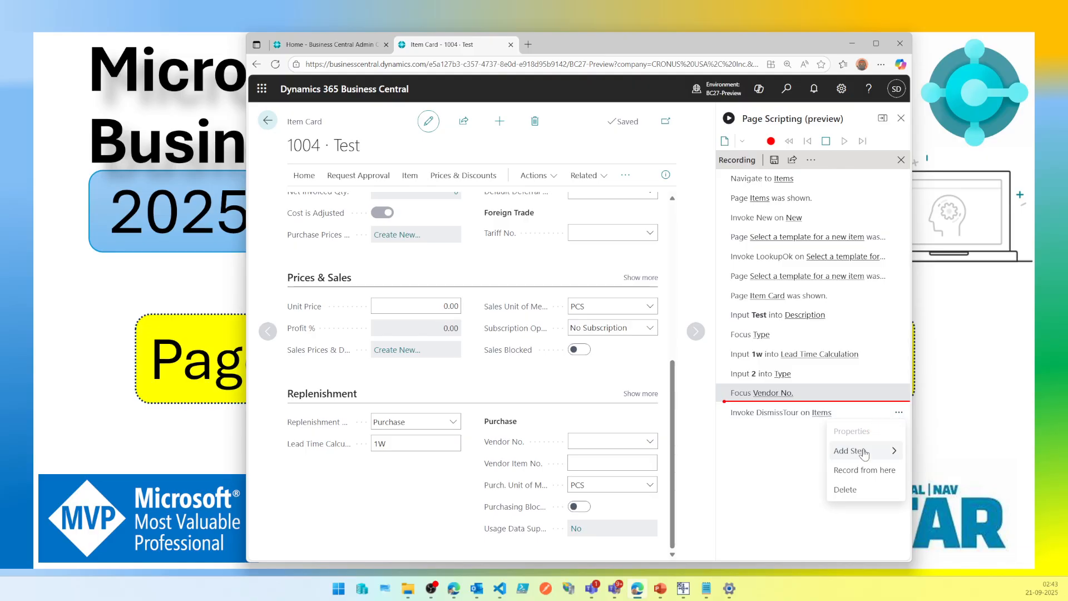
left_click(853, 494)
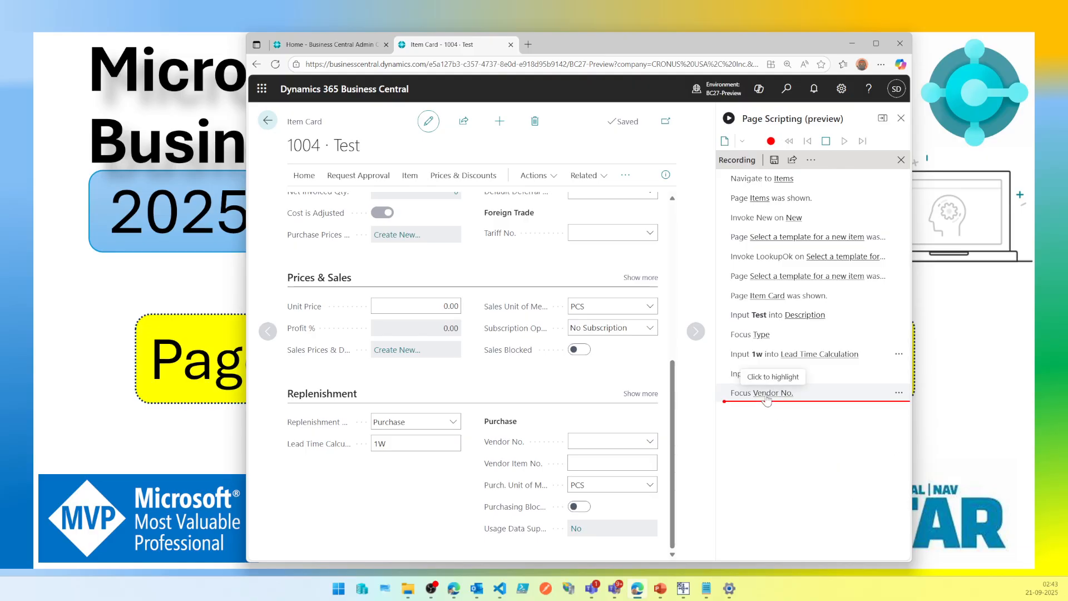
left_click(898, 393)
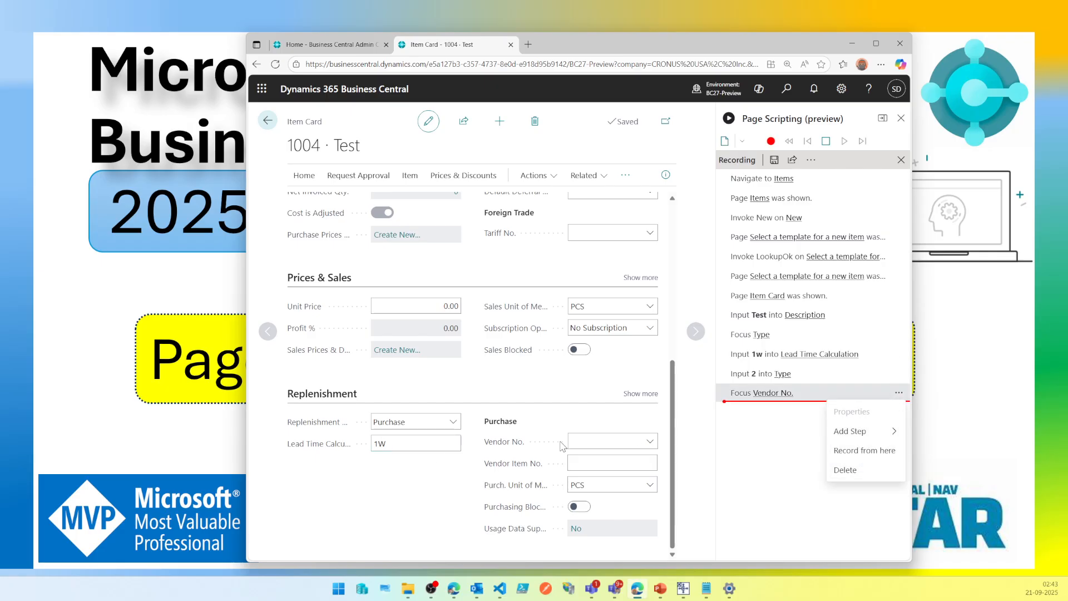
left_click(866, 470)
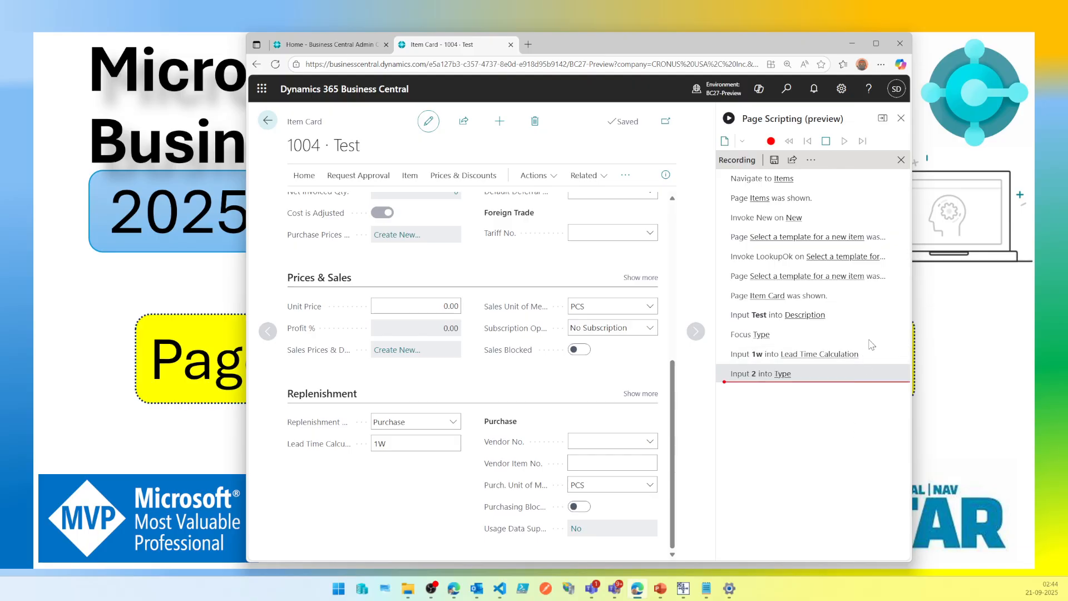
mouse_move(893, 336)
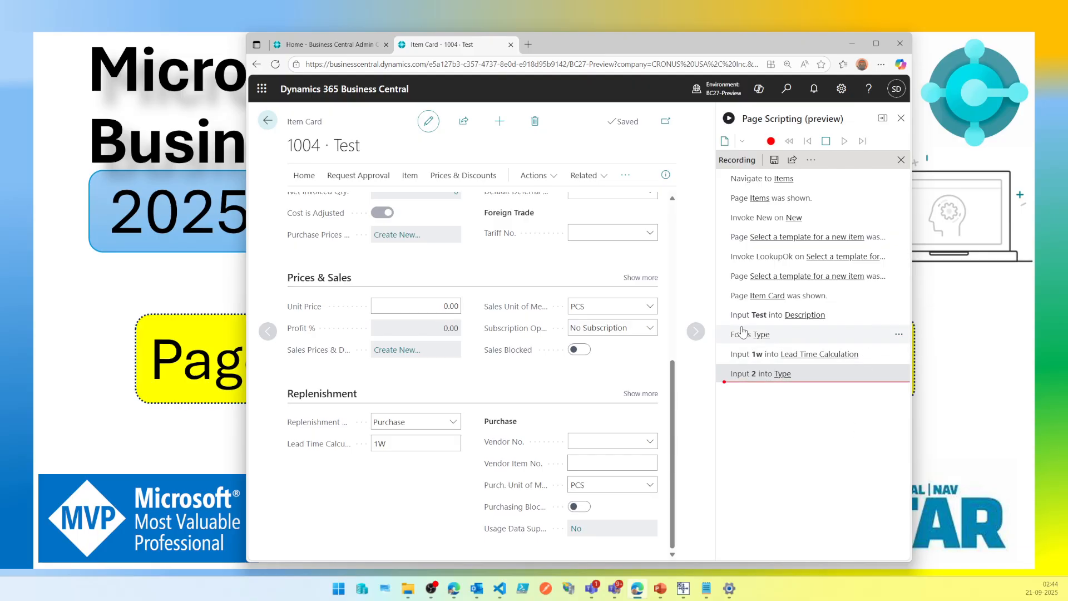
left_click(898, 336)
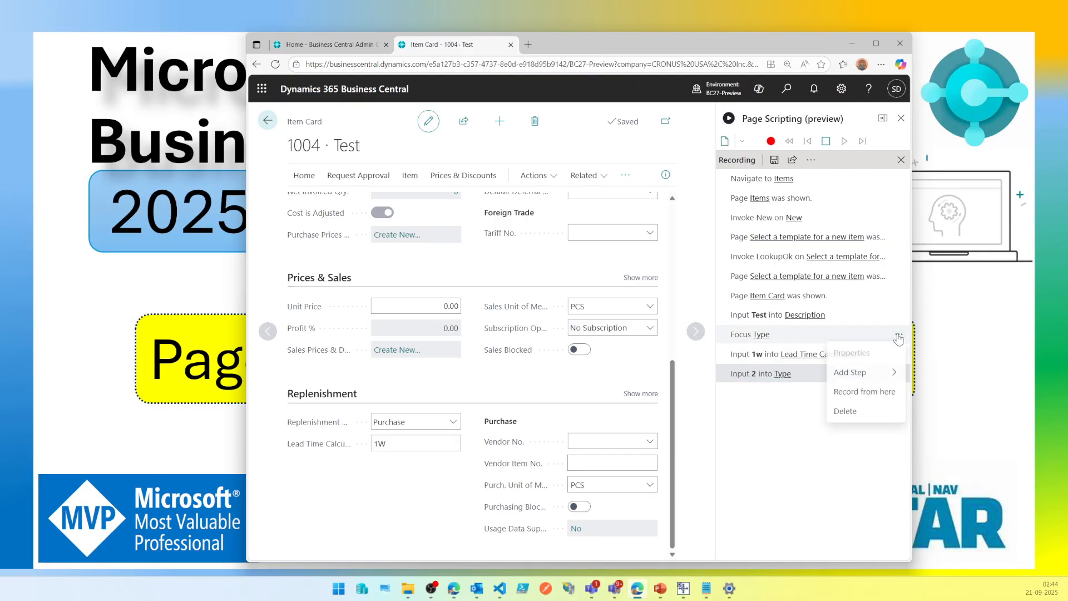
left_click(860, 420)
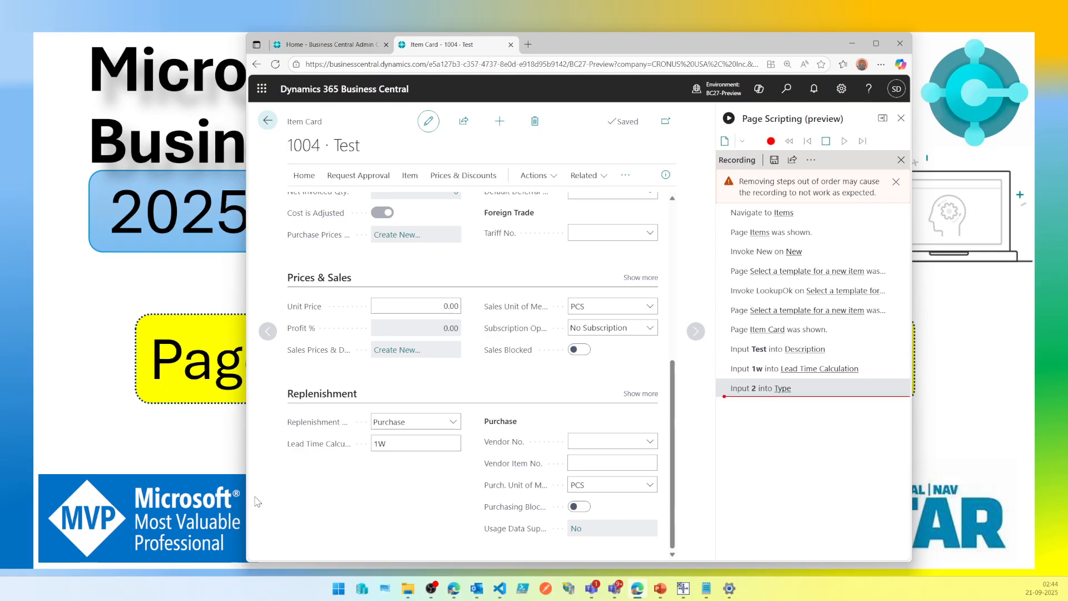
- Choose Fabrikam, Inc. as the item's vendor in the Replenishment section
scroll(519, 412, "up", 5)
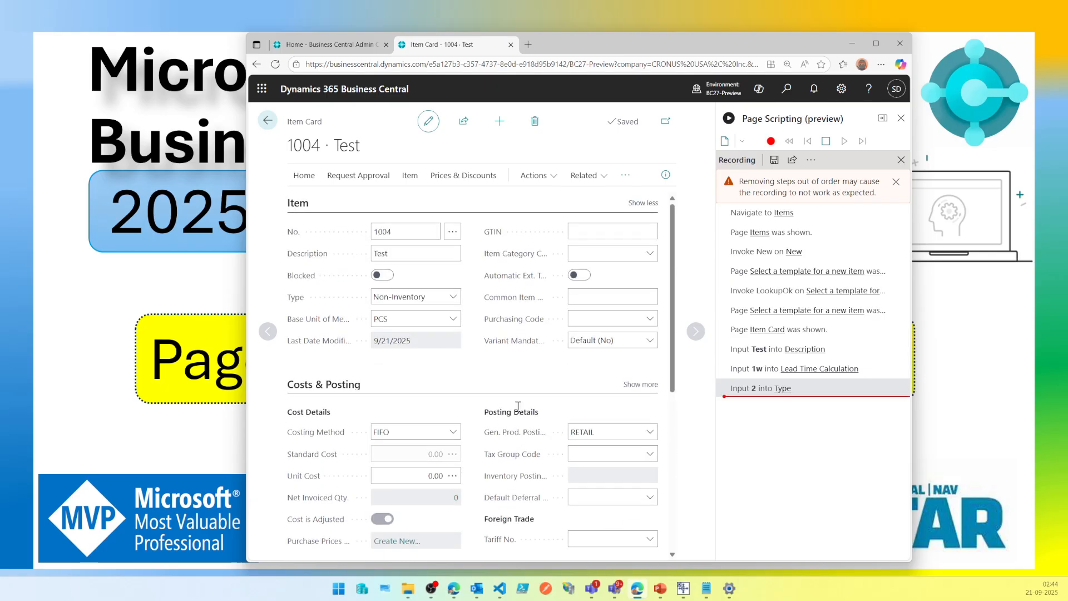
scroll(518, 406, "down", 5)
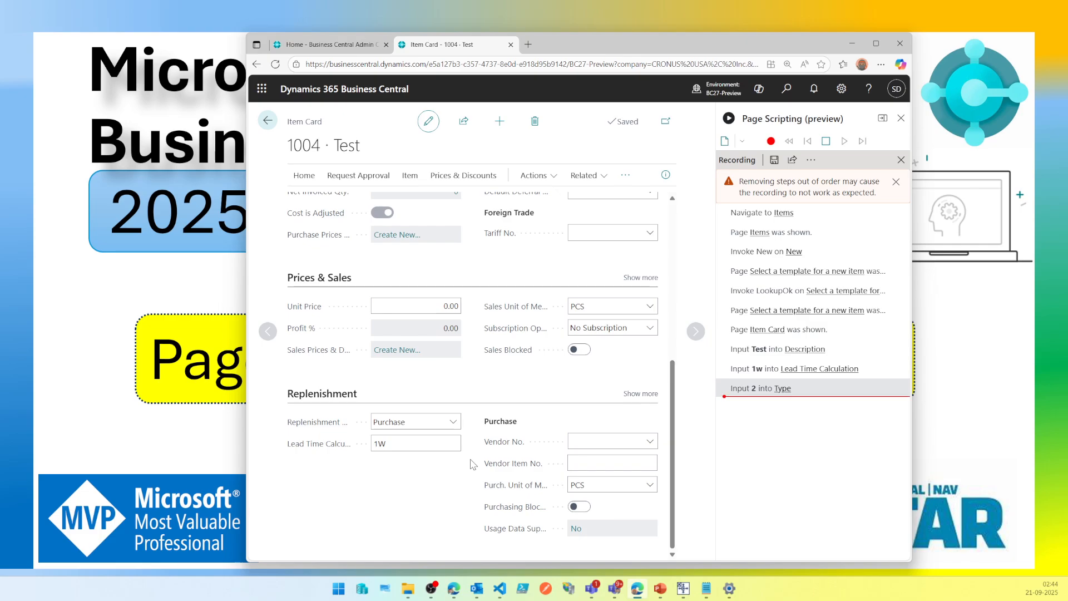
left_click(650, 442)
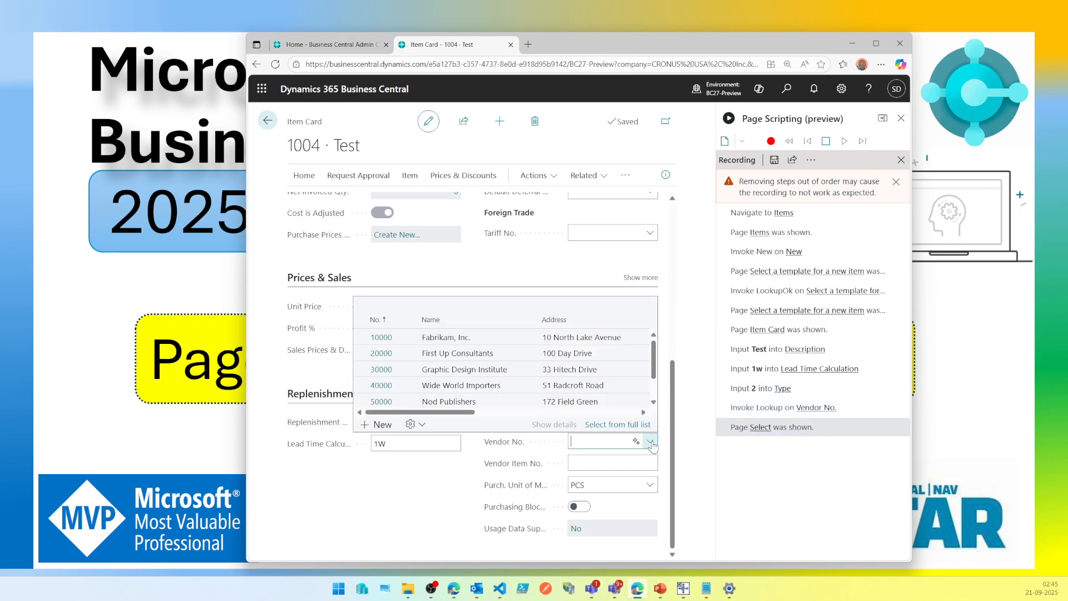
left_click(410, 340)
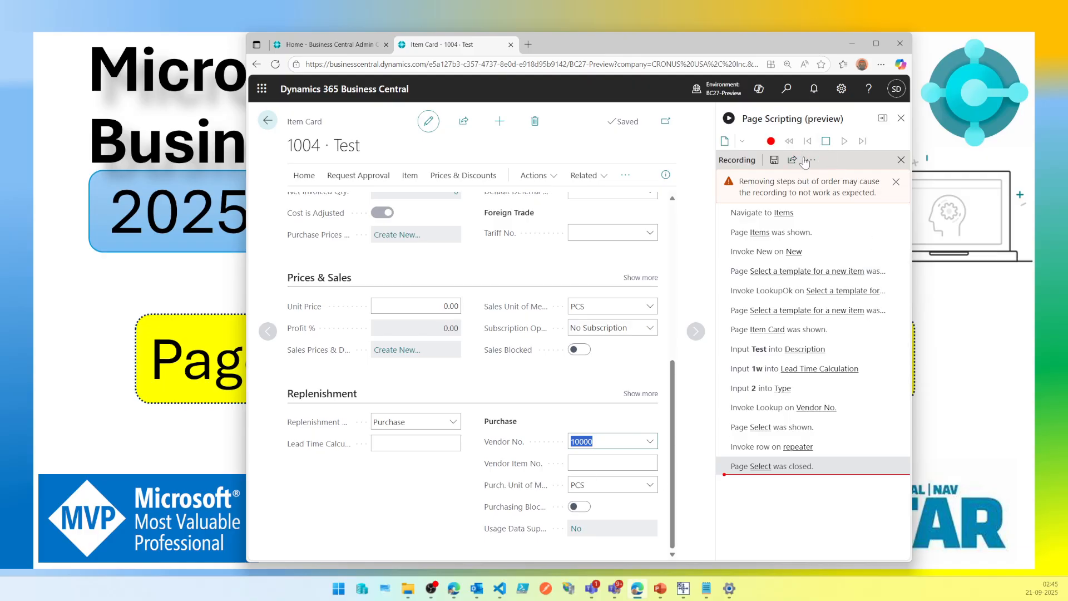
- Dismiss the recording's warning and add a required parameter named VendorItemNo in the recording's properties
left_click(895, 183)
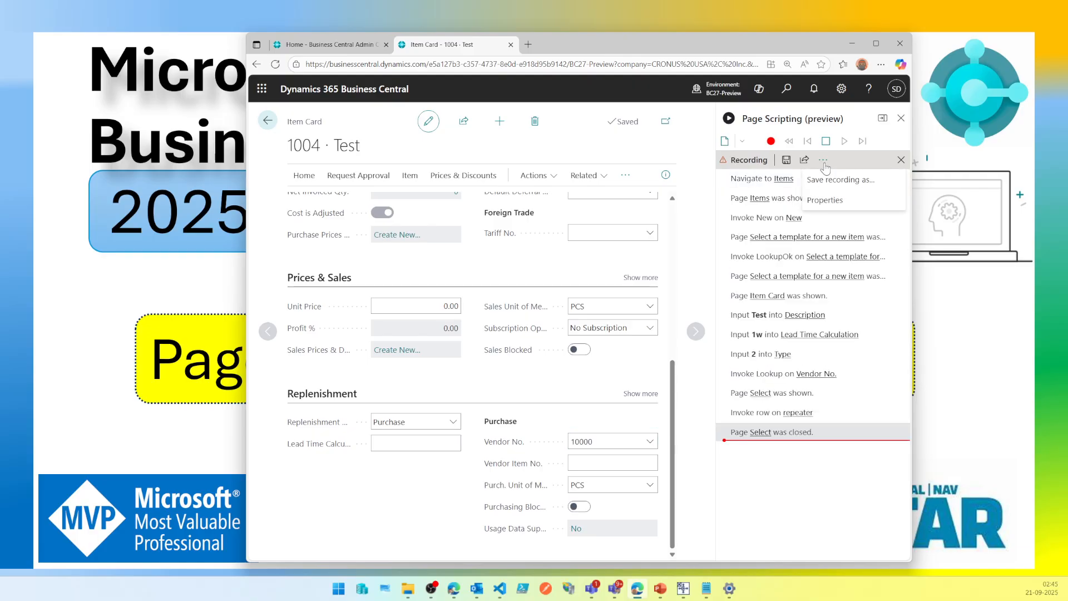
left_click(824, 161)
left_click(831, 200)
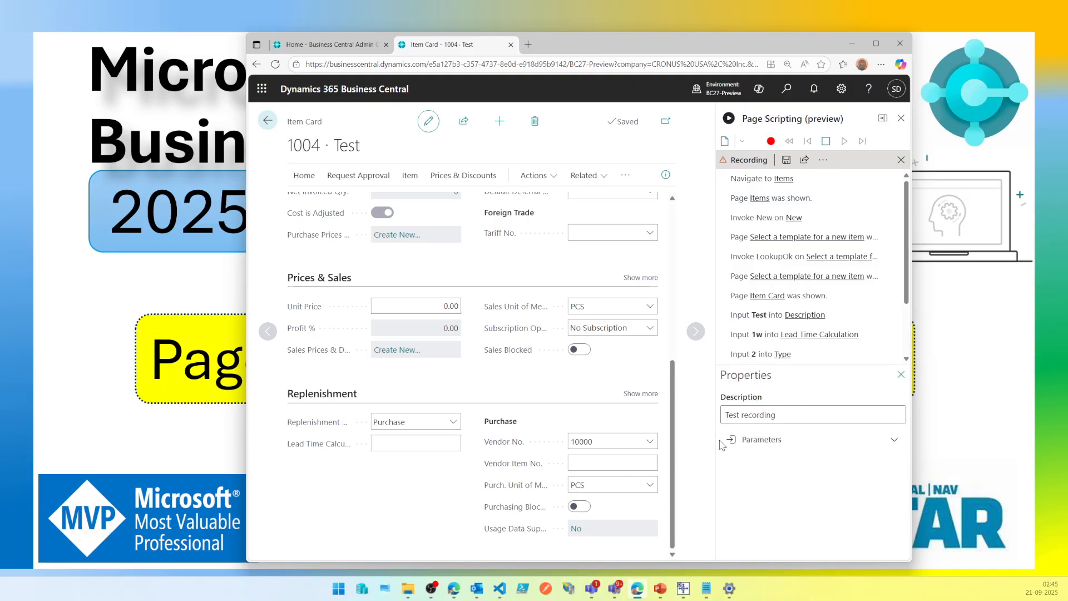
left_click(768, 443)
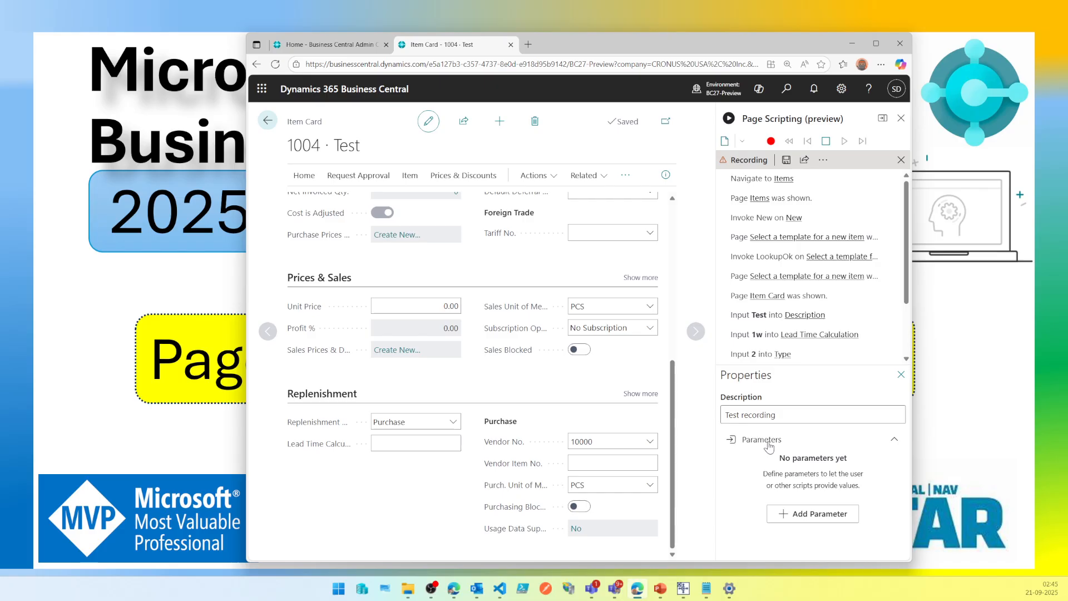
left_click(847, 514)
left_click_drag(832, 514, 735, 512)
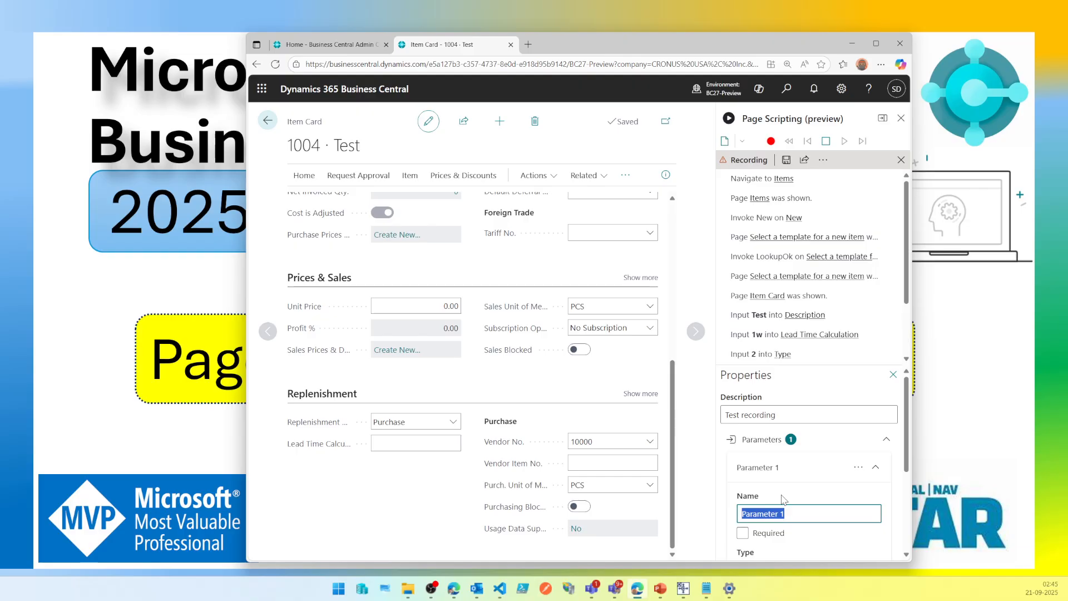
type("VendorItemNo")
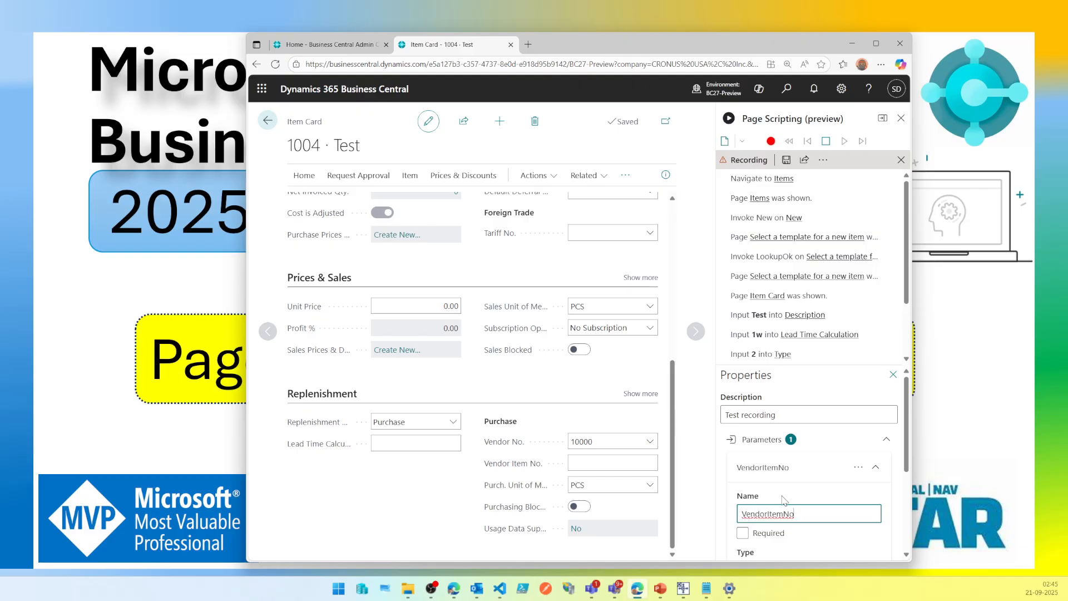
left_click(743, 533)
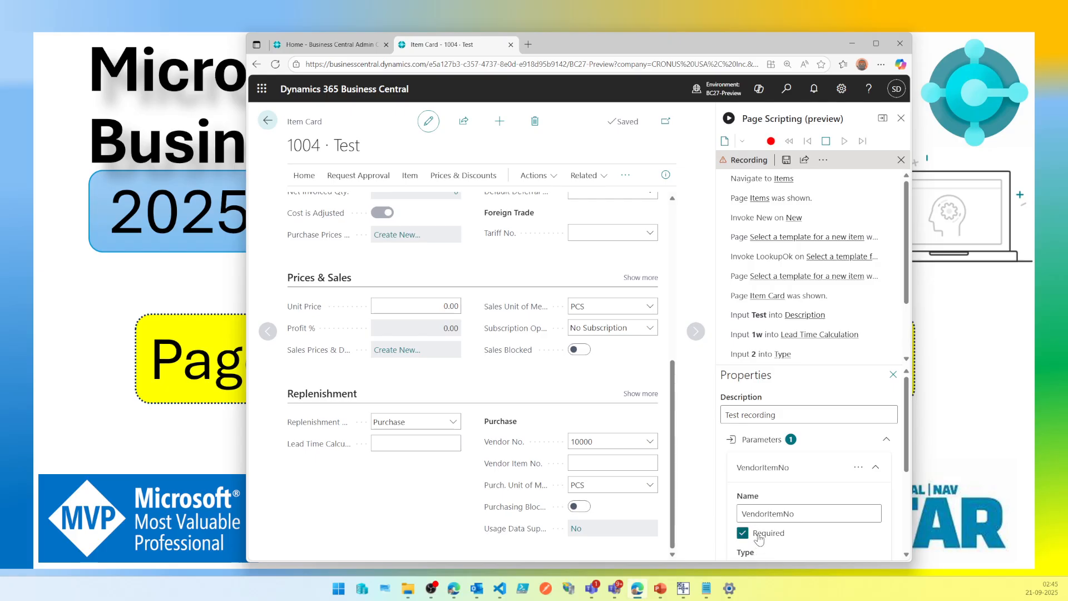
- Keep the VendorItemNo parameter's type as String and describe it as "Key In Item No that Vendor Uses for this item.", then close the recording's properties
scroll(758, 537, "down", 3)
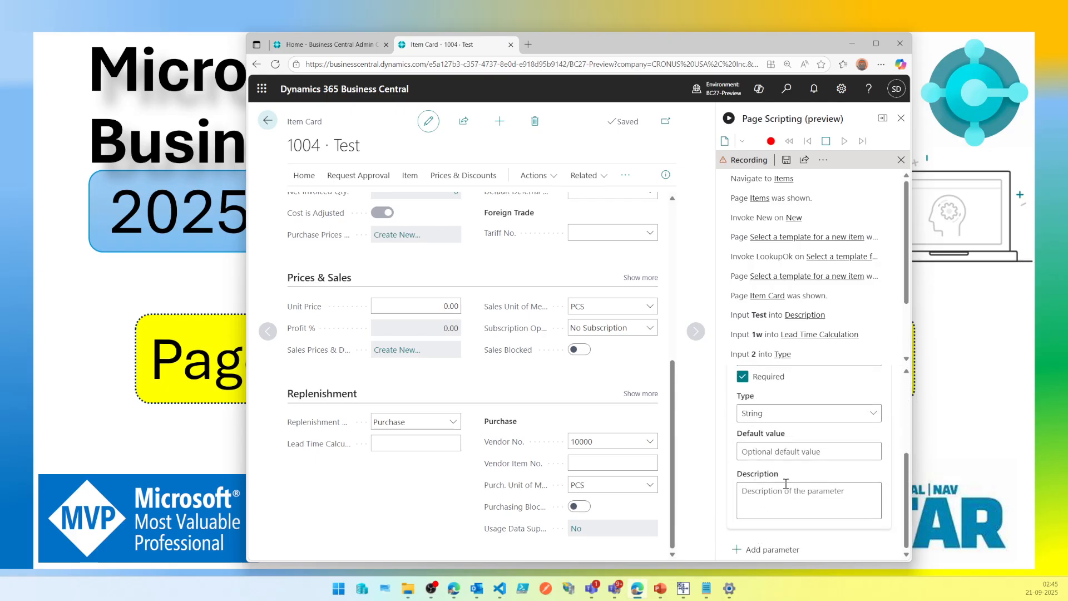
left_click(795, 413)
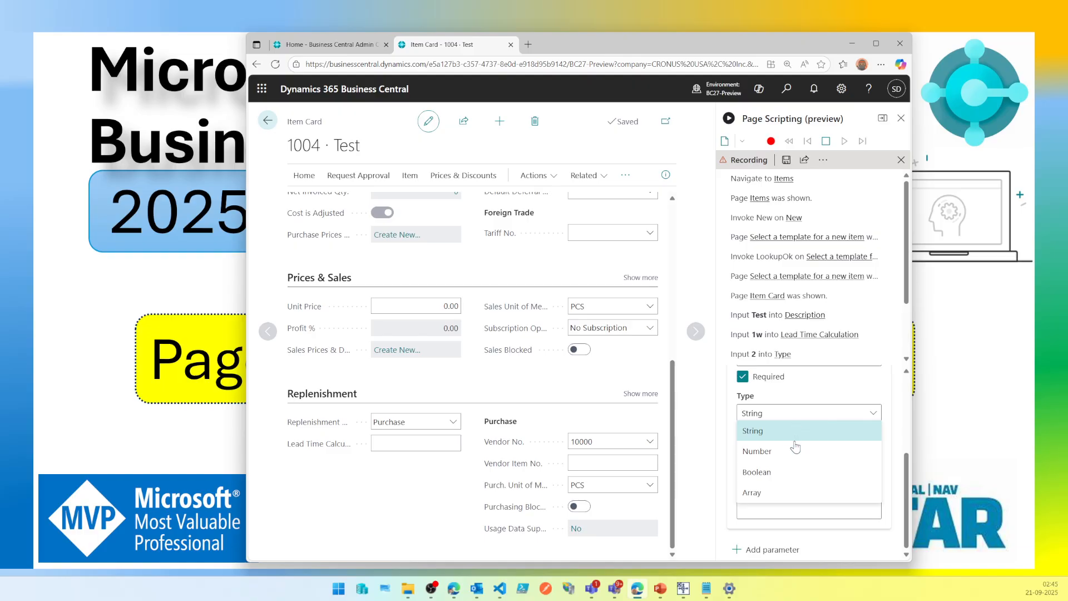
left_click(802, 431)
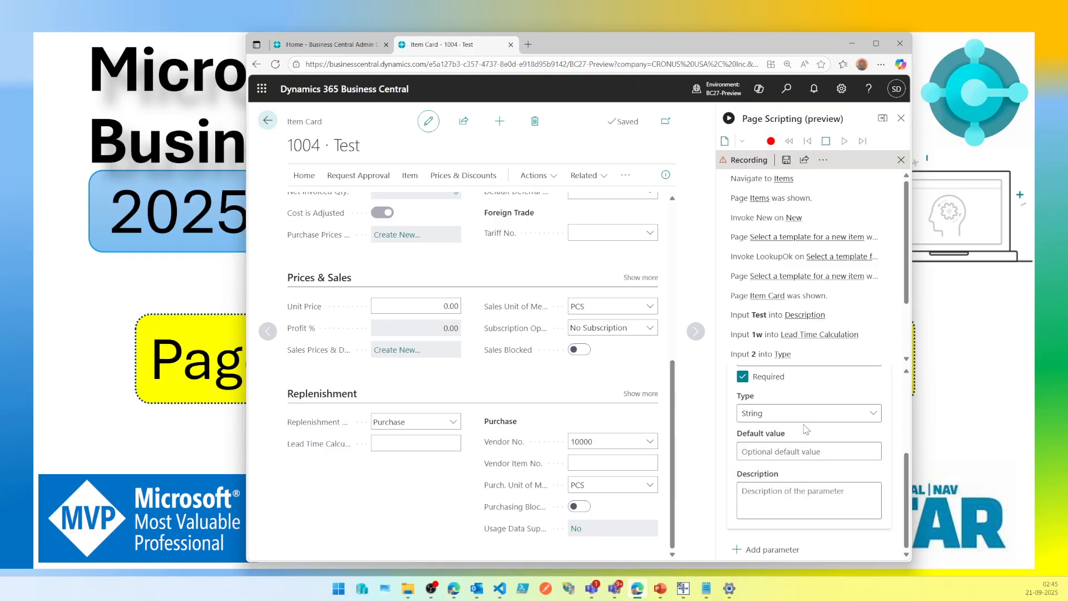
left_click(796, 456)
left_click(813, 498)
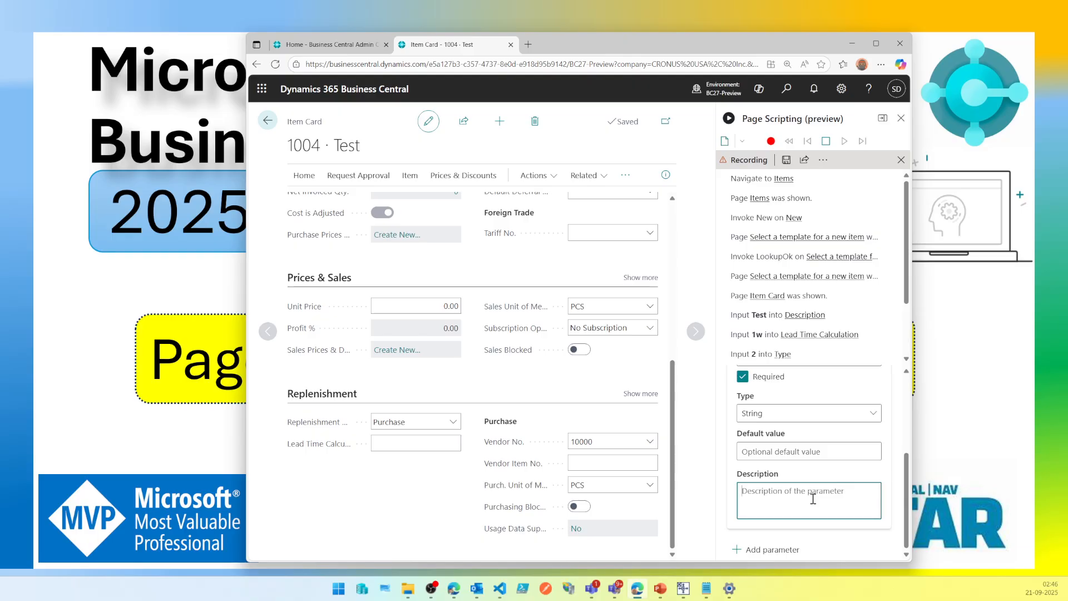
type("Key In ")
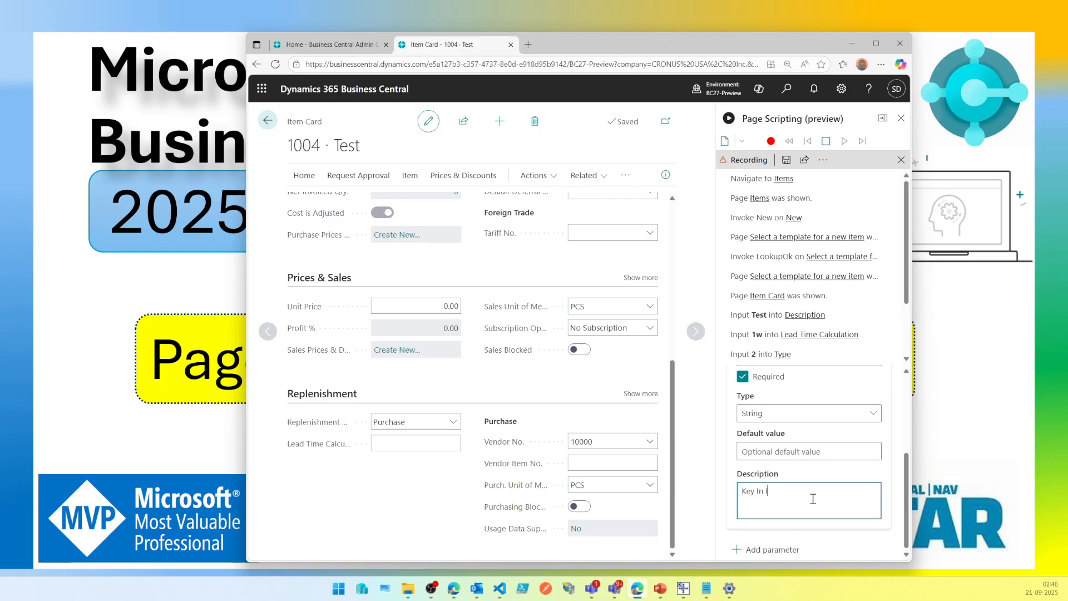
type("Item No that Vendor Uses for this item.")
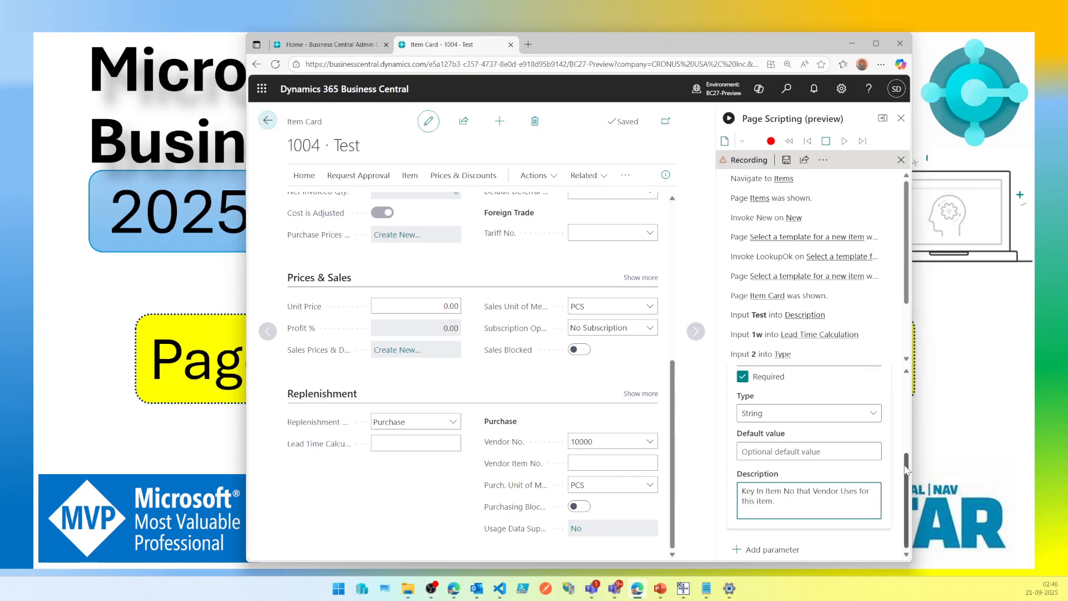
left_click_drag(906, 457, 912, 370)
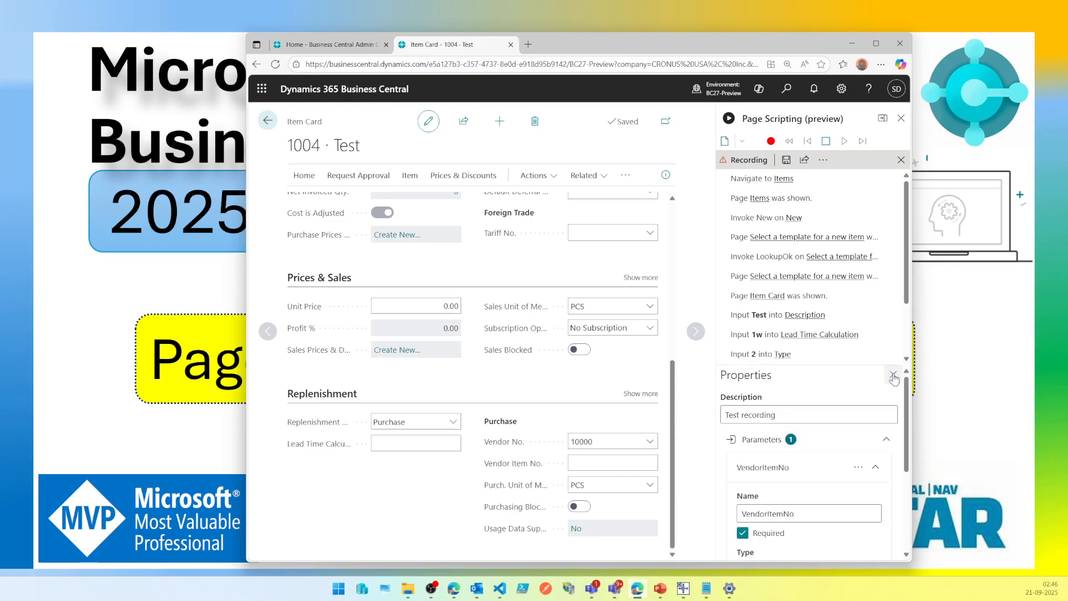
left_click(894, 376)
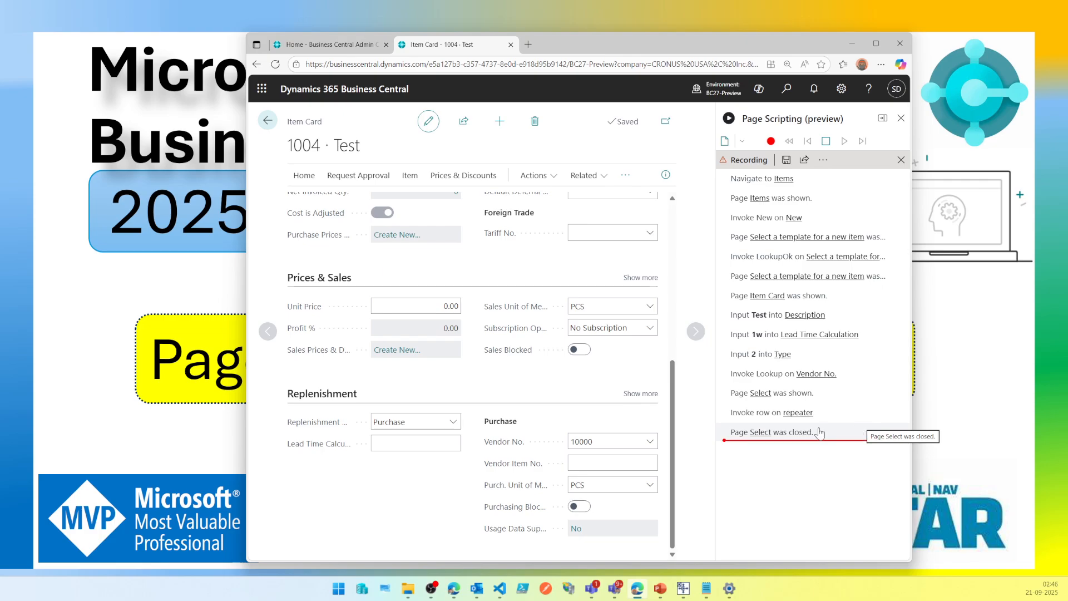
- Record entering 45 as the item's Vendor Item No. in the Replenishment section
left_click(761, 441)
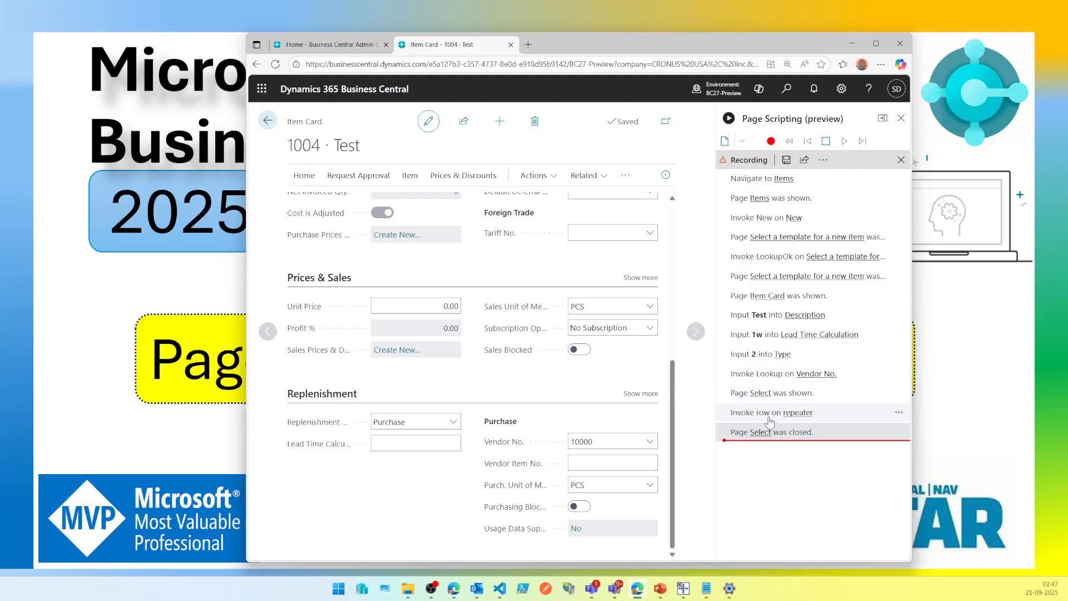
left_click(855, 445)
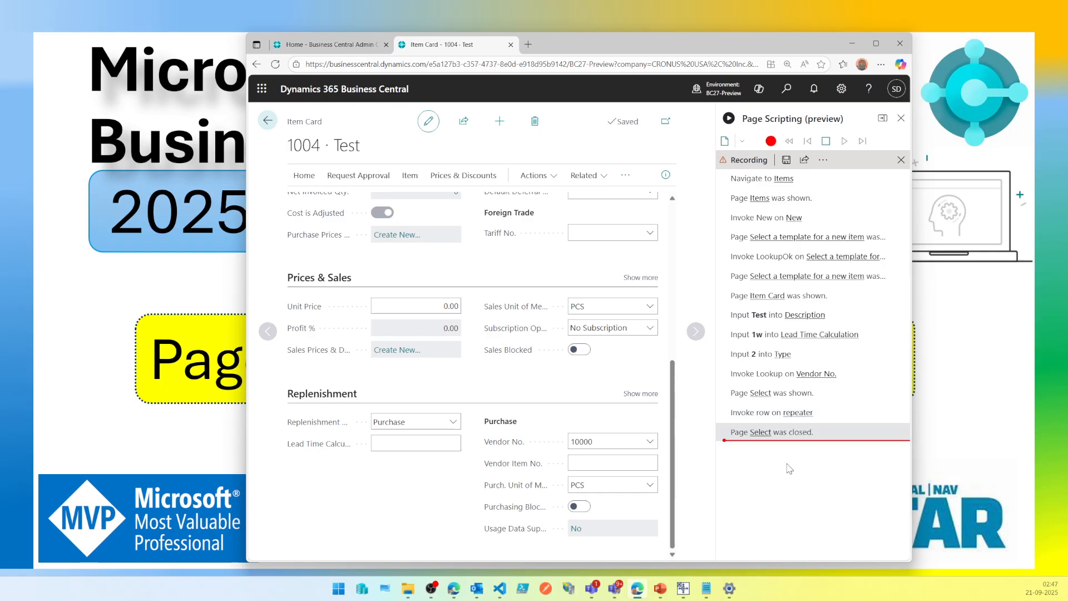
left_click(604, 465)
type("45")
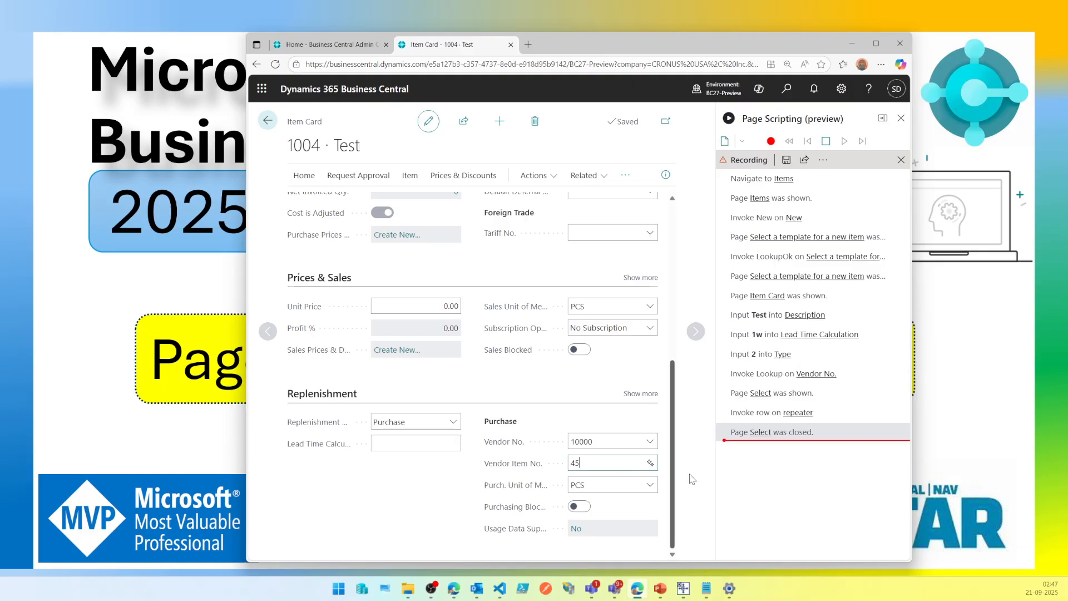
left_click(739, 483)
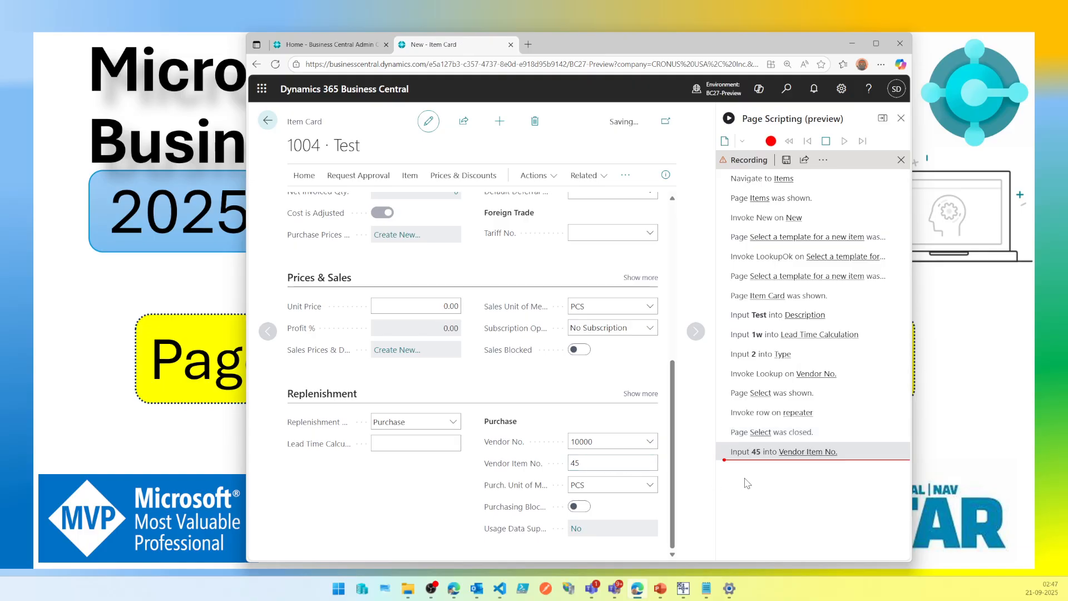
- Open the properties of the recorded Vendor Item No. input step and turn its value into an automatically generated parameter
left_click(898, 452)
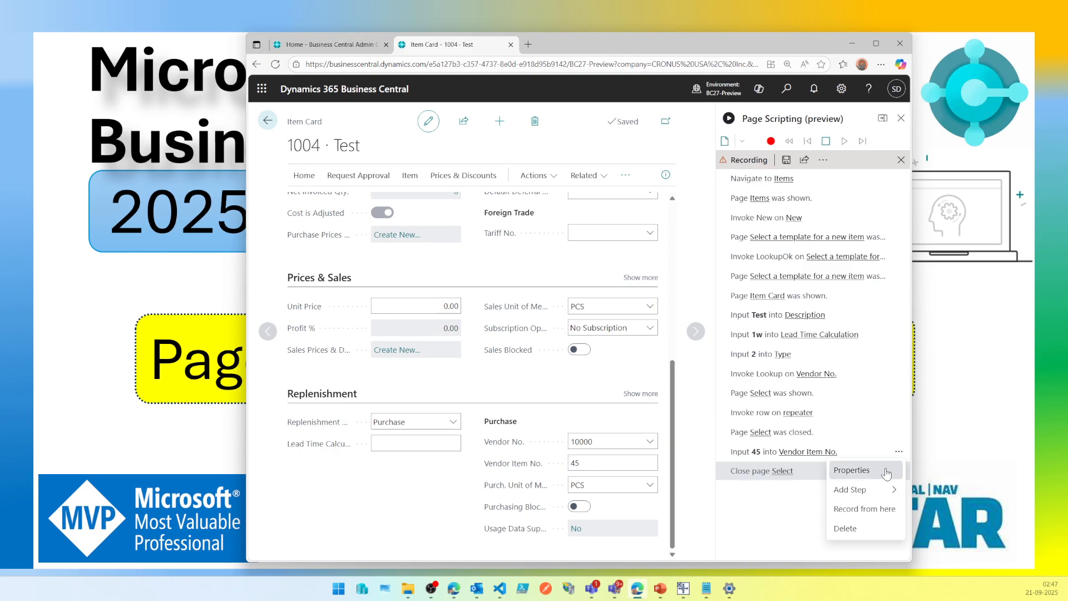
left_click(886, 474)
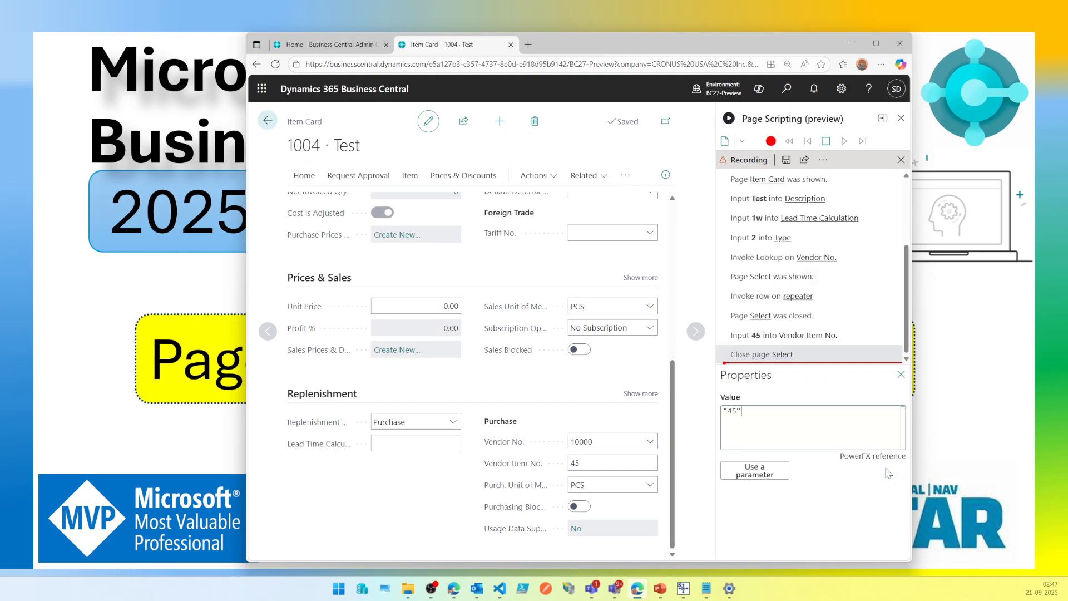
left_click(765, 412)
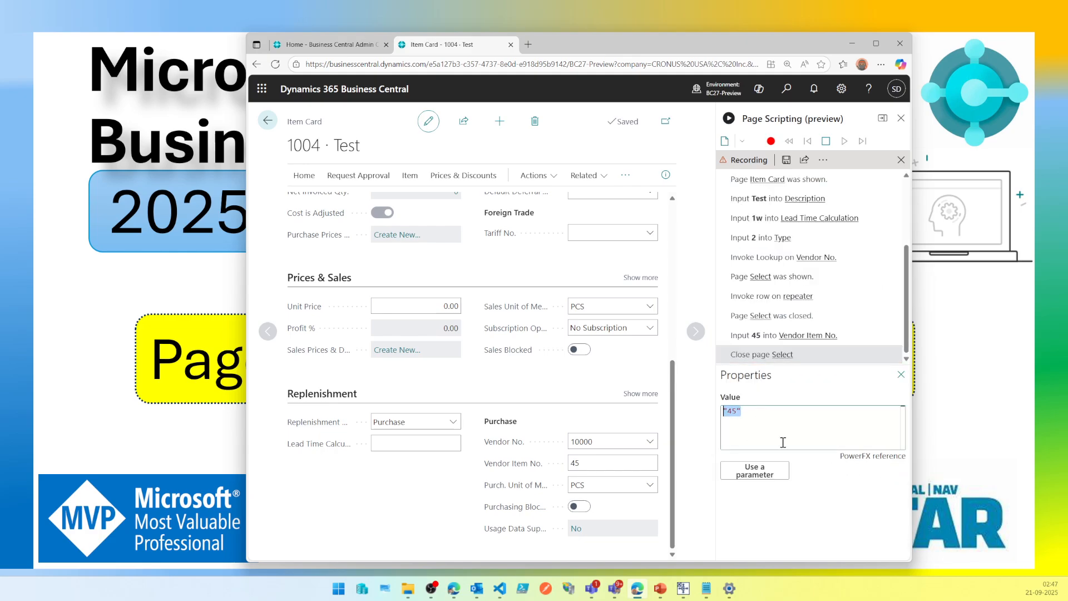
key("BackSpace")
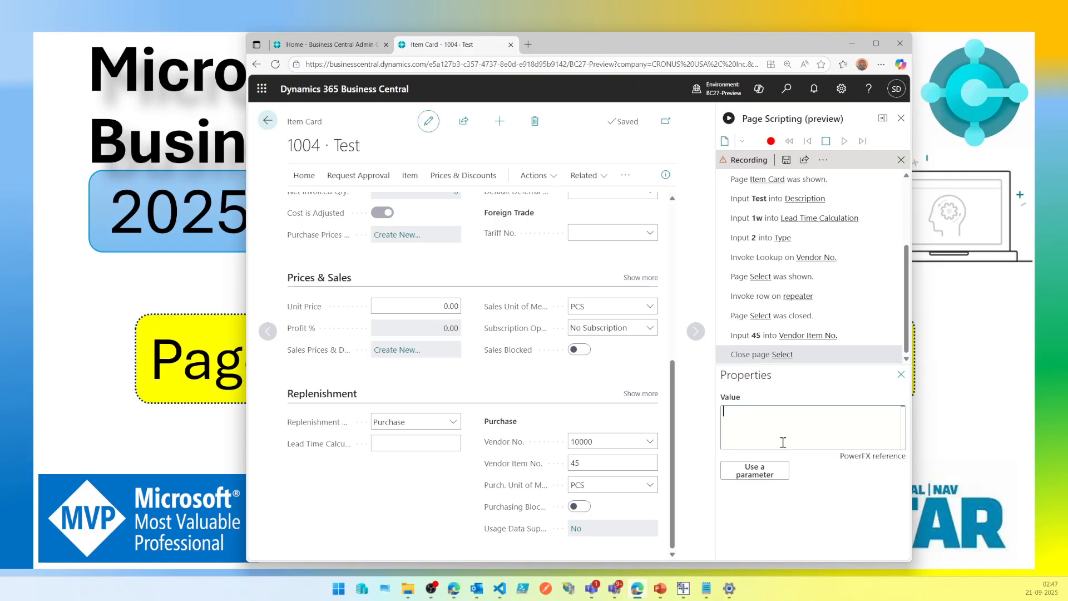
type("=p")
key("BackSpace")
key("BackSpace")
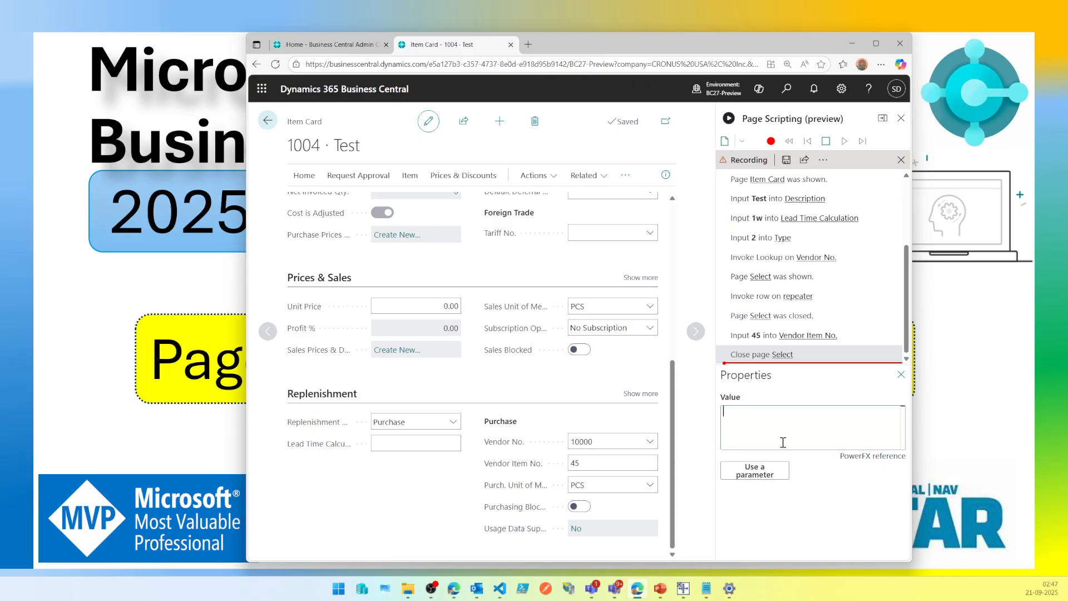
type("param")
double_click(770, 413)
left_click(770, 471)
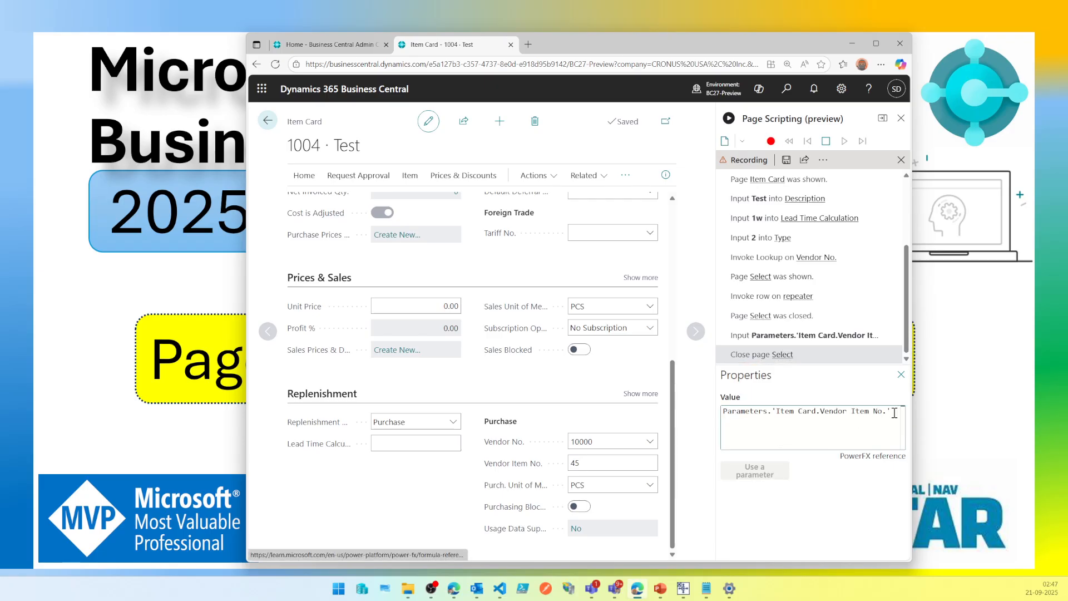
- Maximize the window, replace the Vendor Item No. input step's value with Parameters.VendorItemNo, and close the step's properties
left_click_drag(894, 413, 718, 411)
left_click(723, 412)
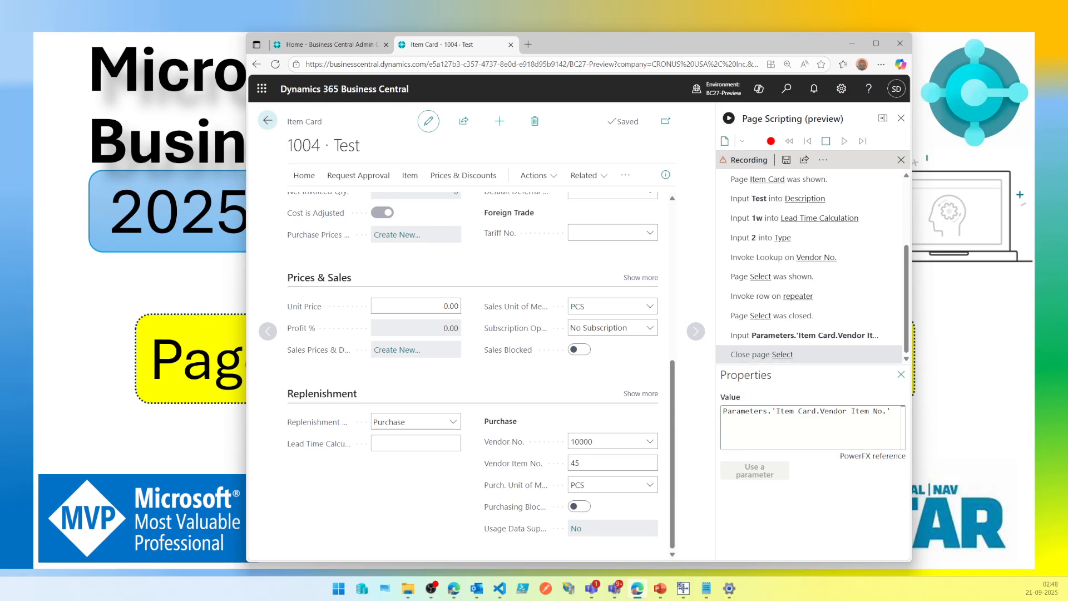
key("ctrl+a")
key("Delete")
left_click(876, 44)
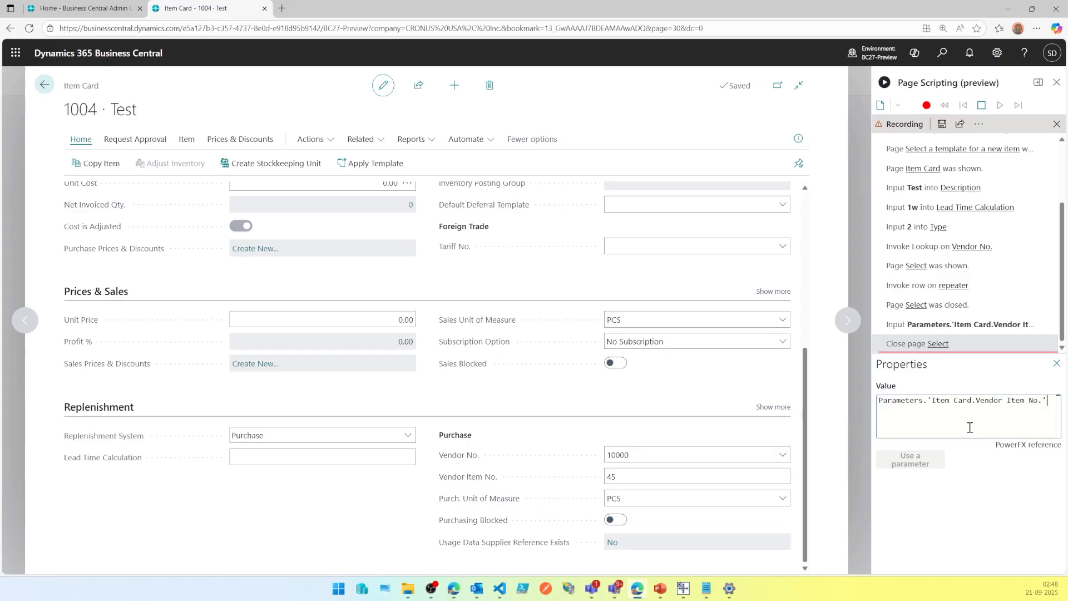
left_click(1046, 402)
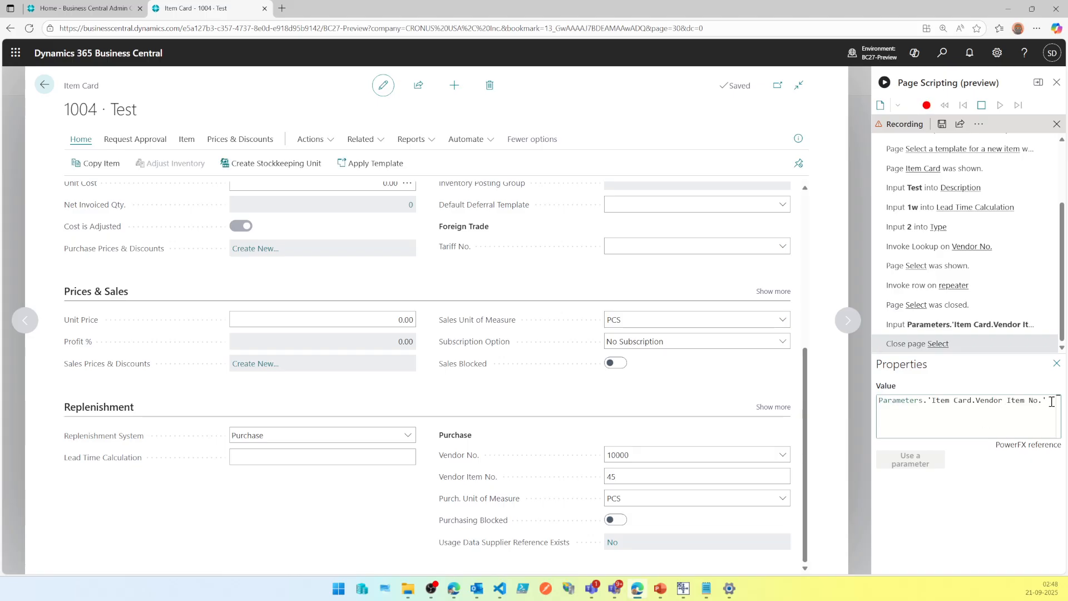
left_click_drag(1052, 402, 878, 402)
key("BackSpace")
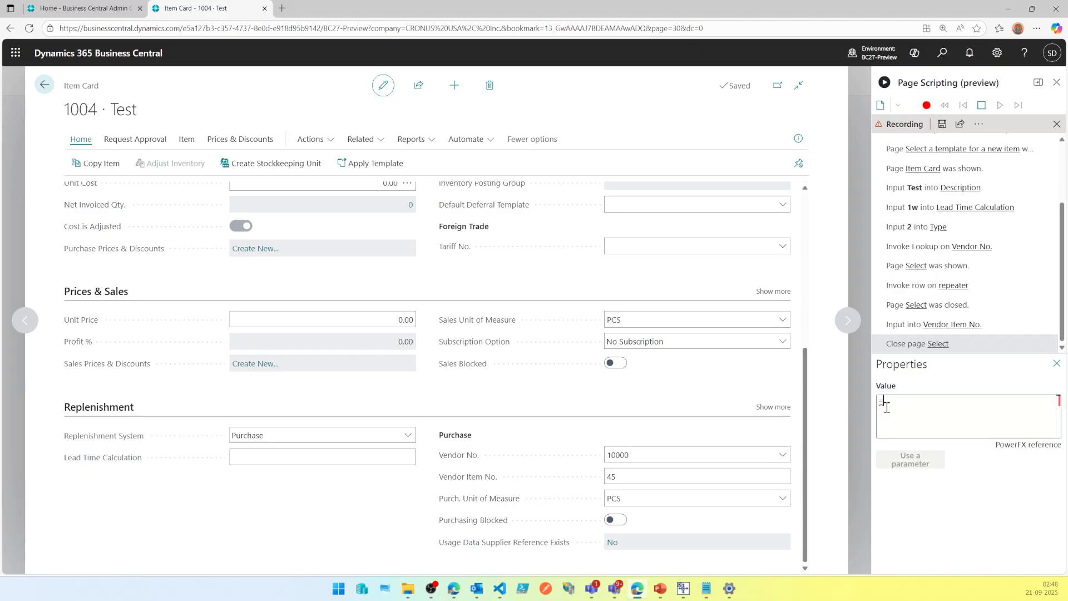
type("para")
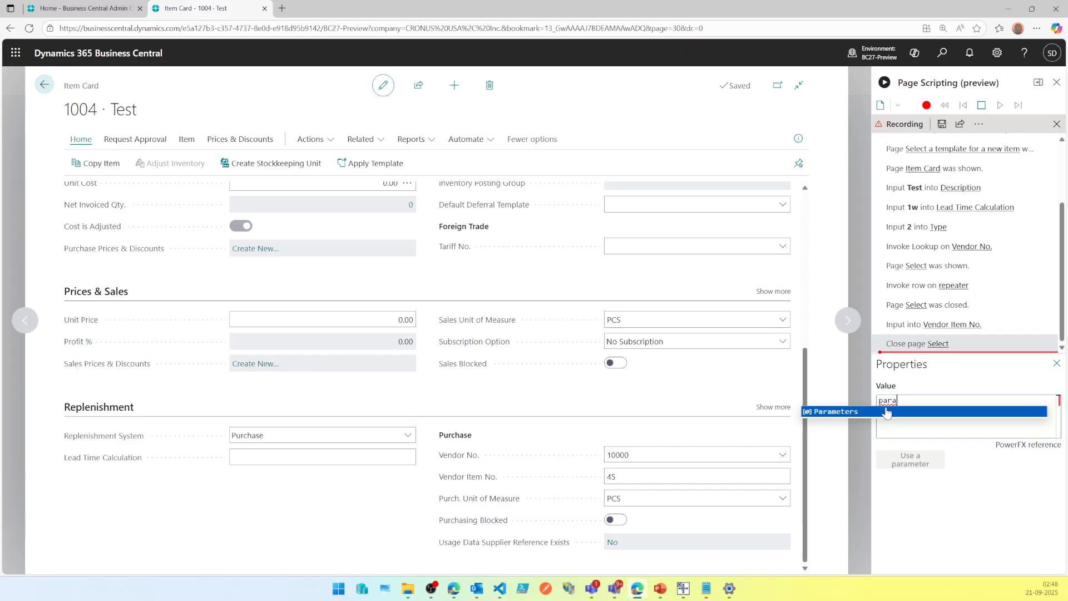
left_click(887, 413)
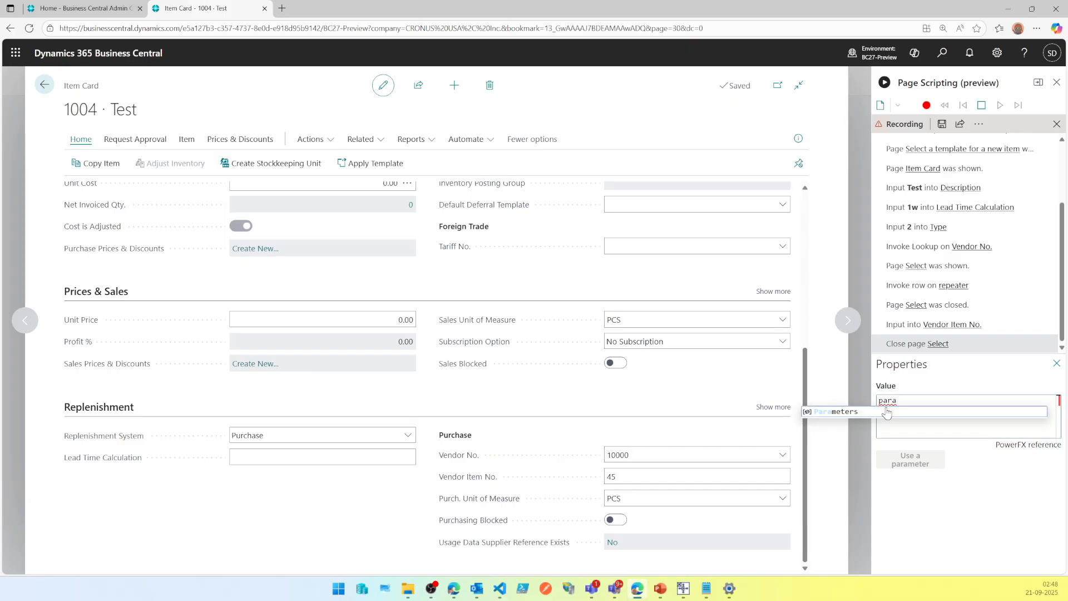
left_click(887, 413)
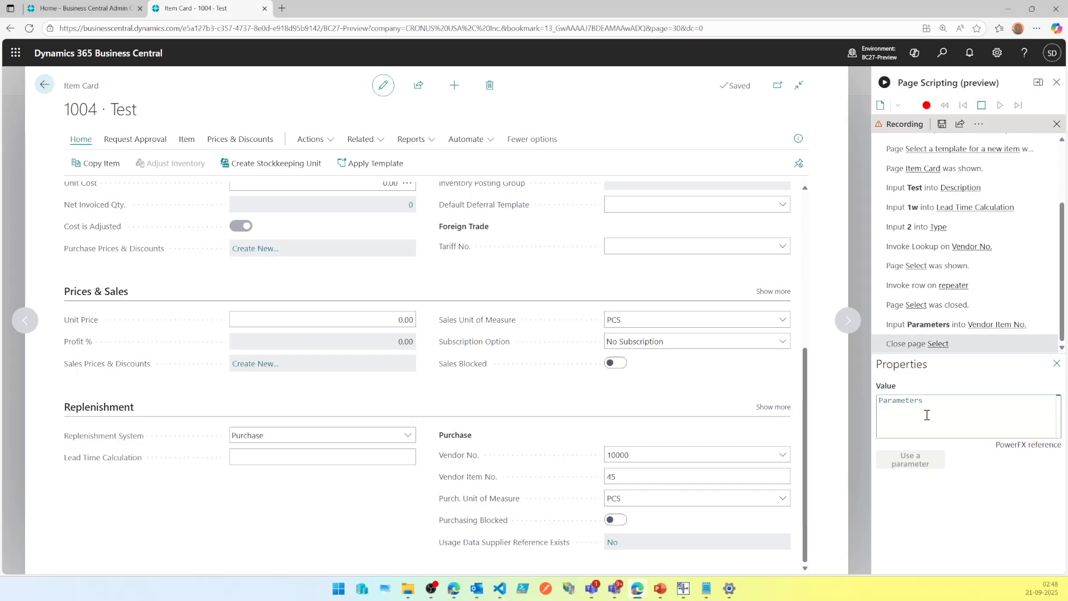
type(".")
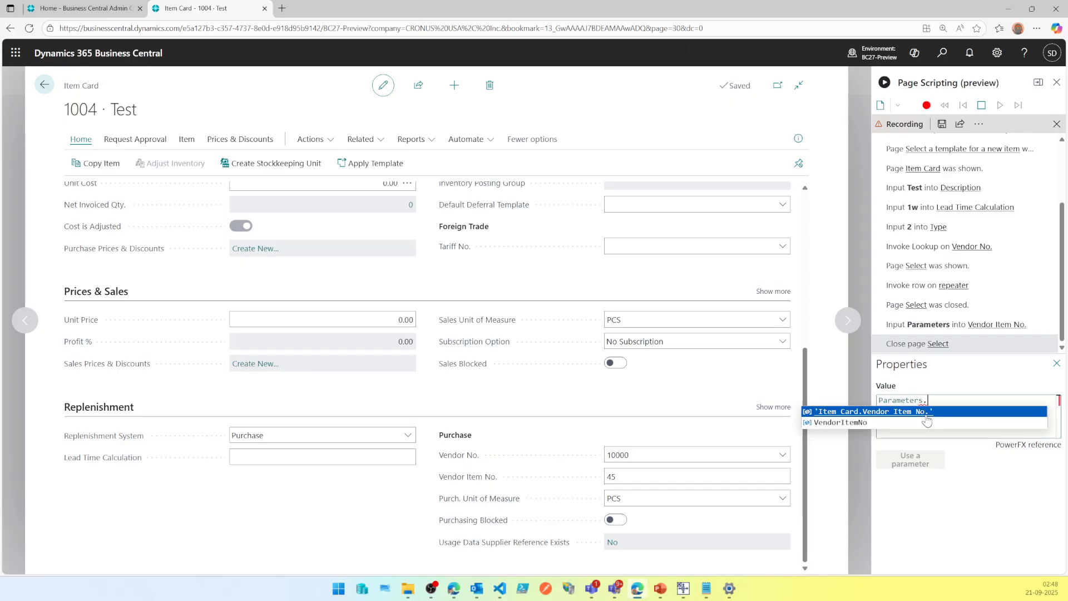
left_click(860, 423)
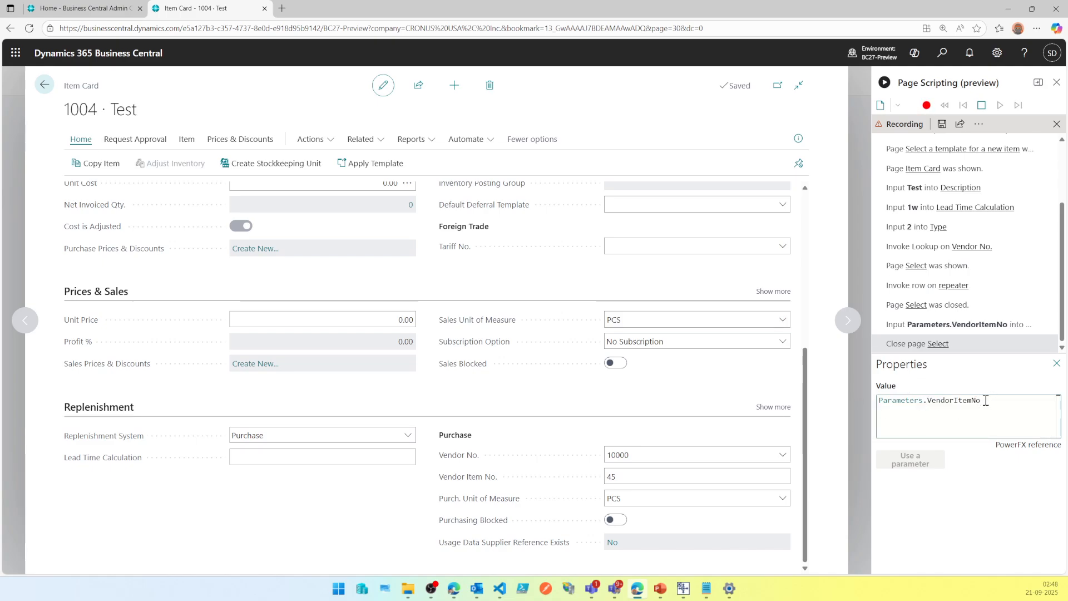
left_click(1056, 363)
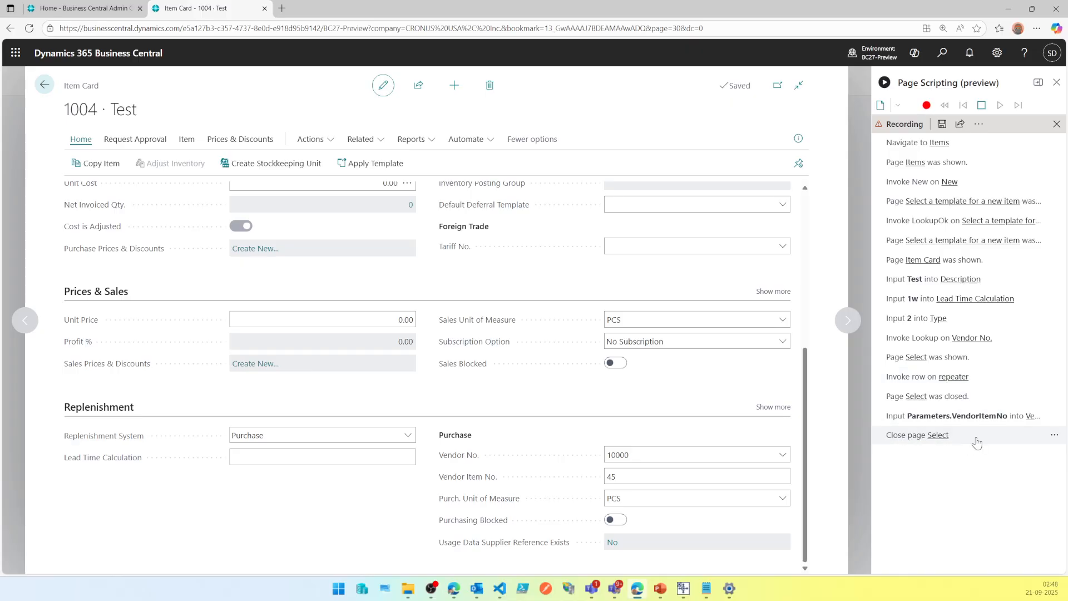
- Save the recording as a file named Item Creation in the Recording folder, accepting the sensitive-data notice
left_click(975, 438)
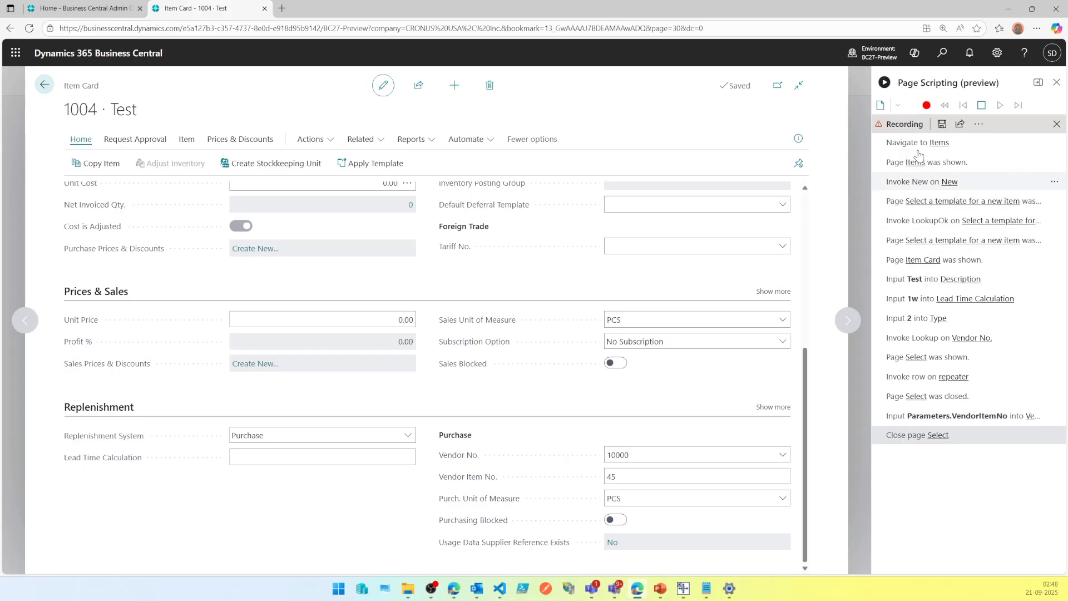
left_click(941, 126)
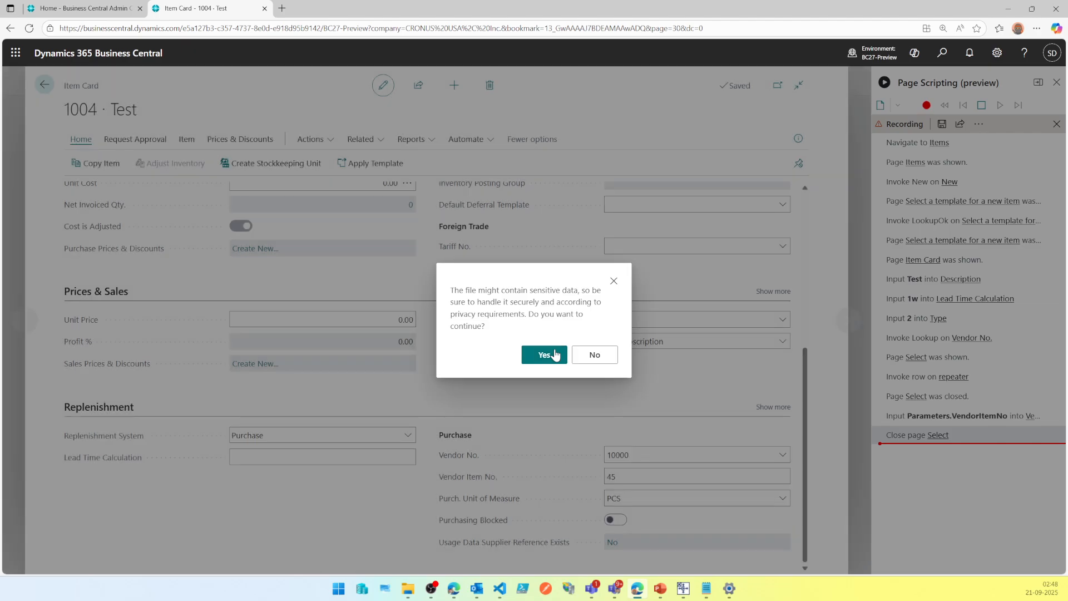
left_click(555, 354)
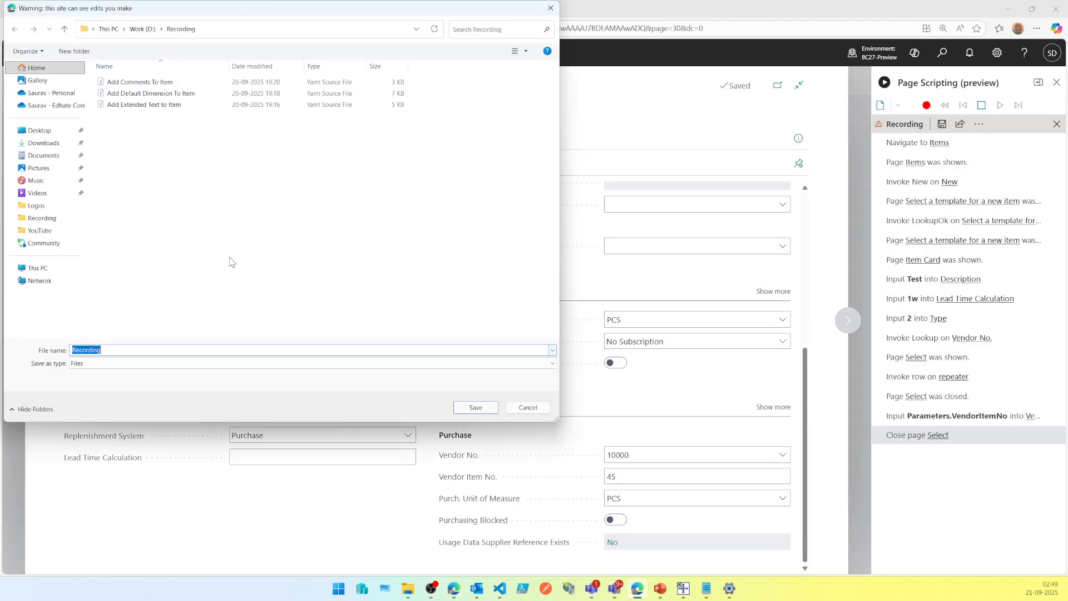
type("Item Creation")
key("Return")
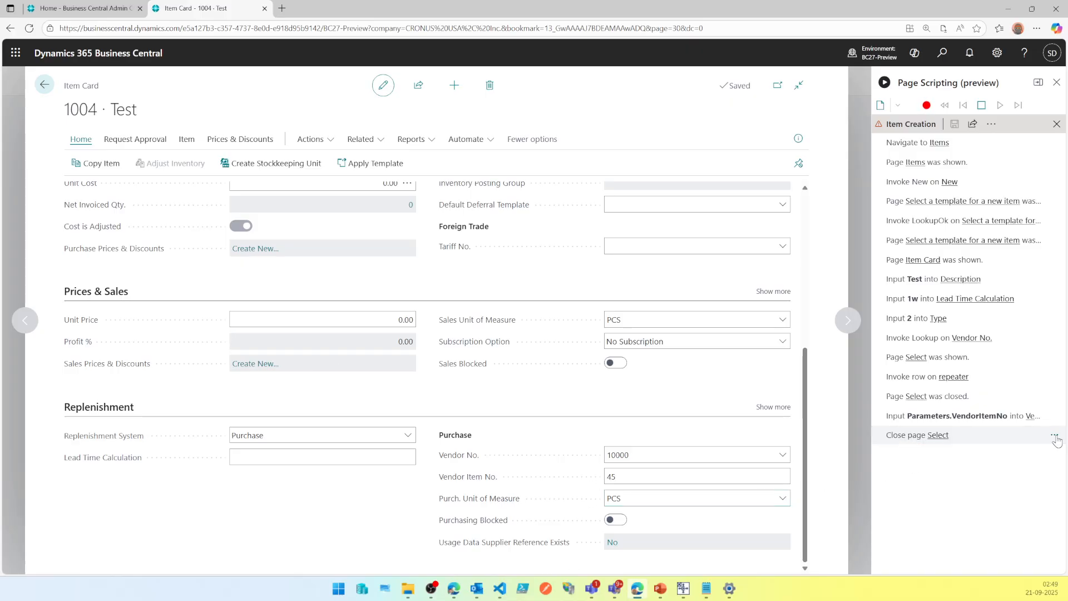
- Stop the Item Creation page script recording, leaving its final Close page step in place
left_click(1054, 436)
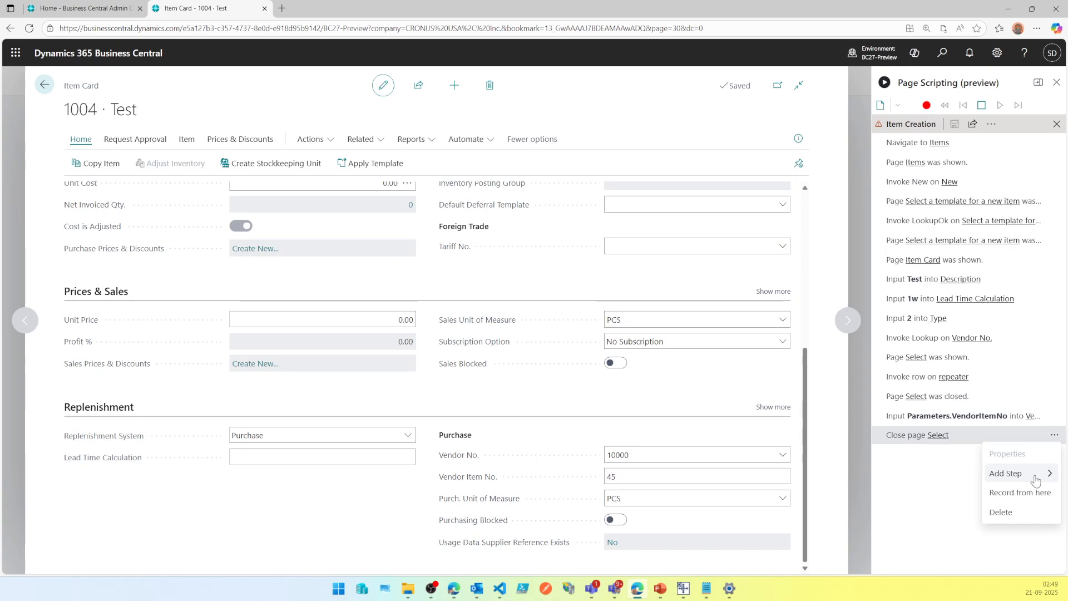
left_click(944, 460)
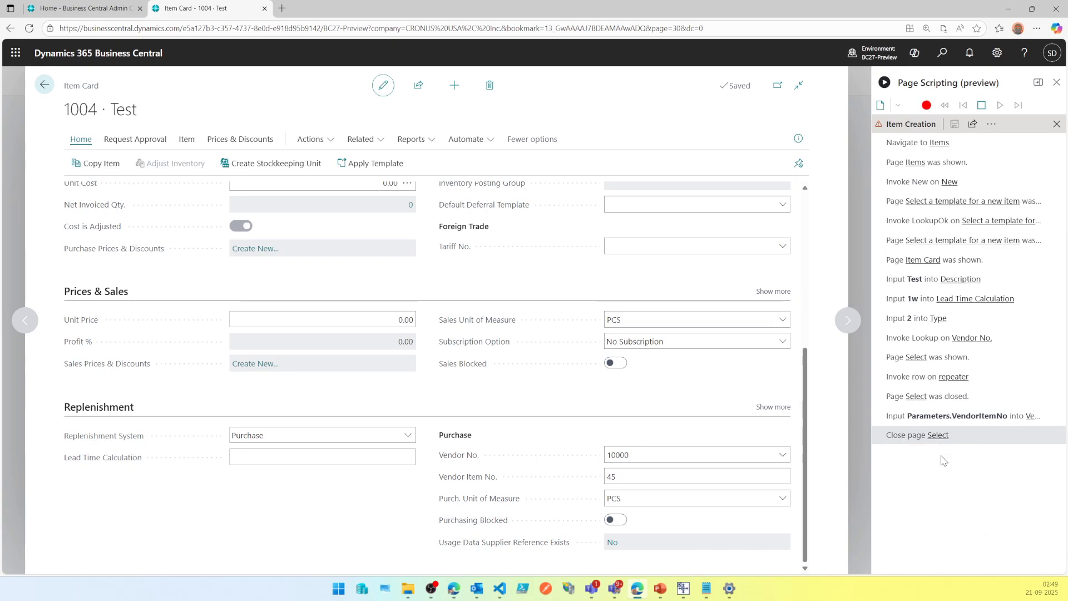
left_click(983, 106)
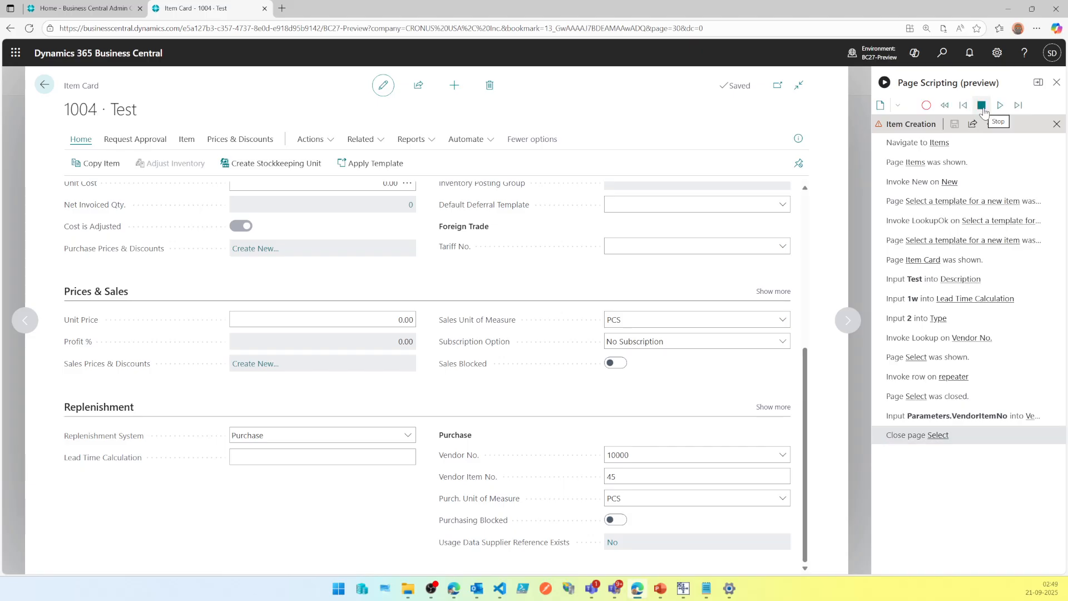
- Resume recording and include the Add Default Dimension To Item script after the final Close page step, closing its properties and collapsing the included steps
left_click(926, 106)
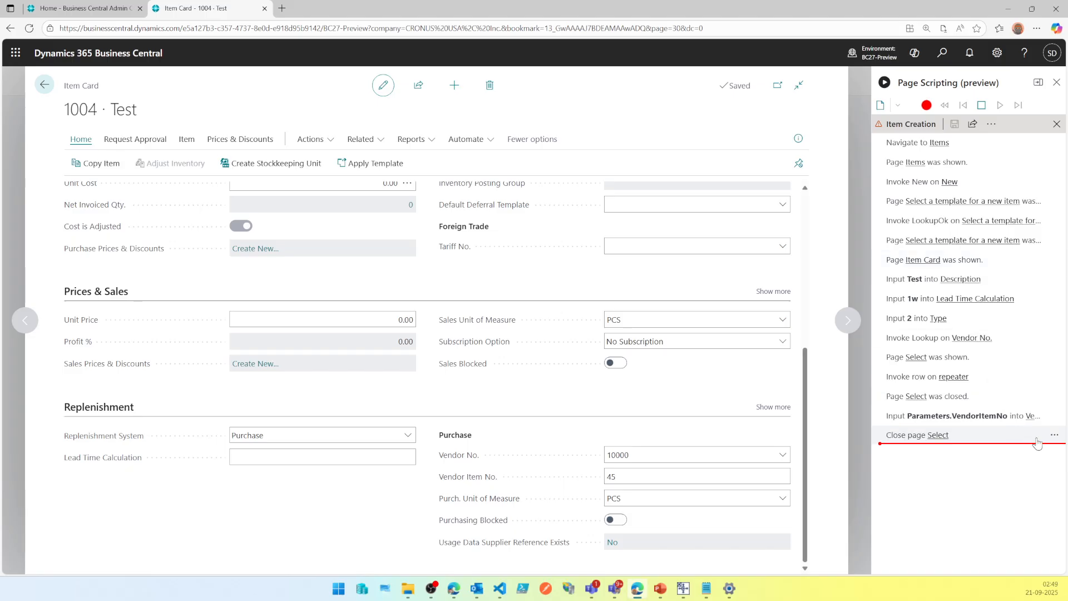
left_click(1054, 434)
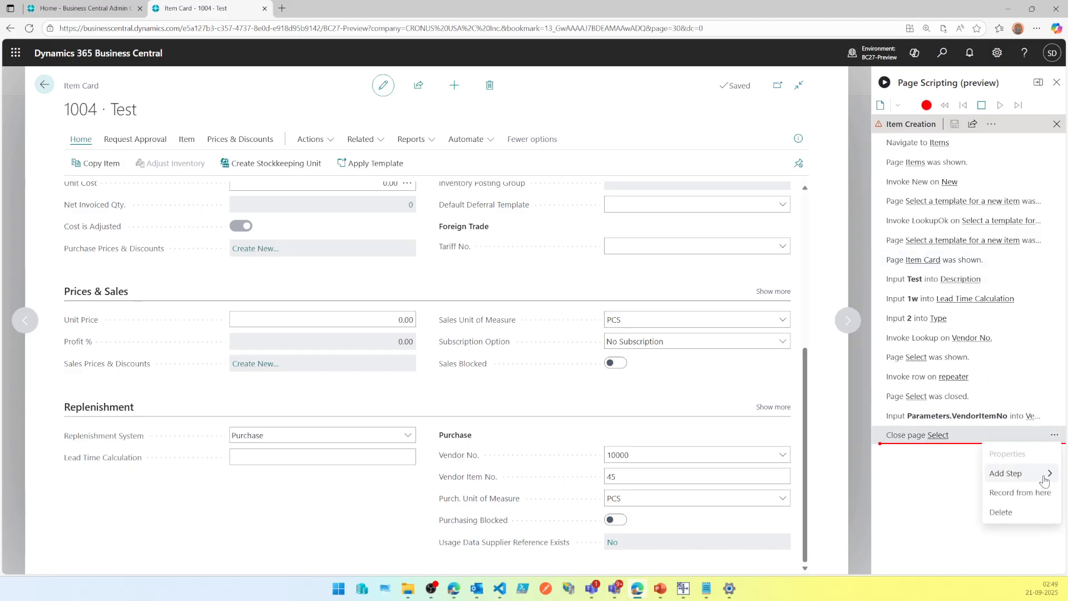
mouse_move(1045, 480)
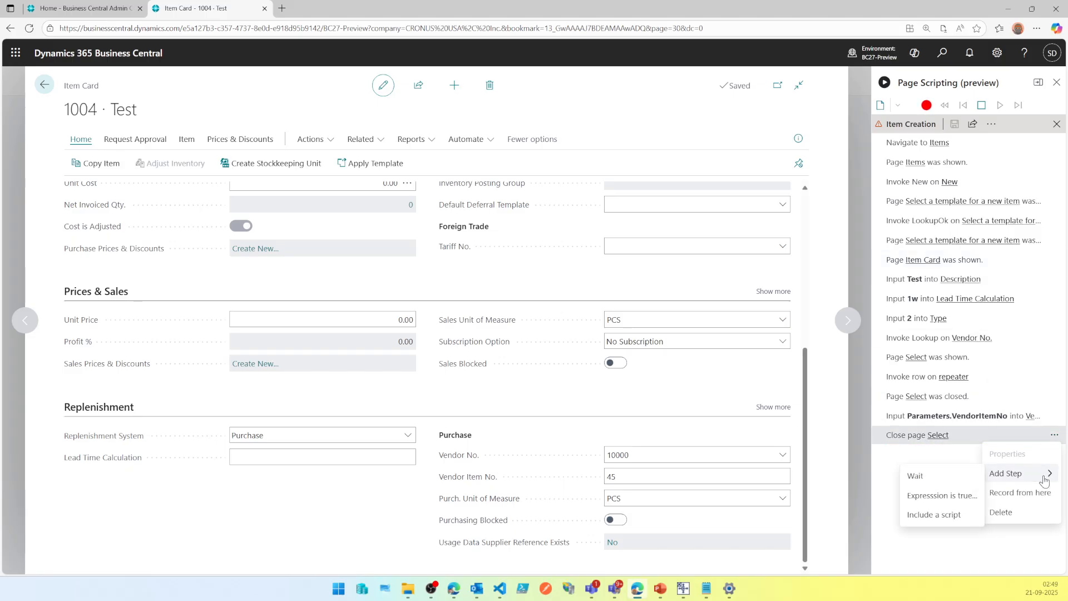
left_click(932, 515)
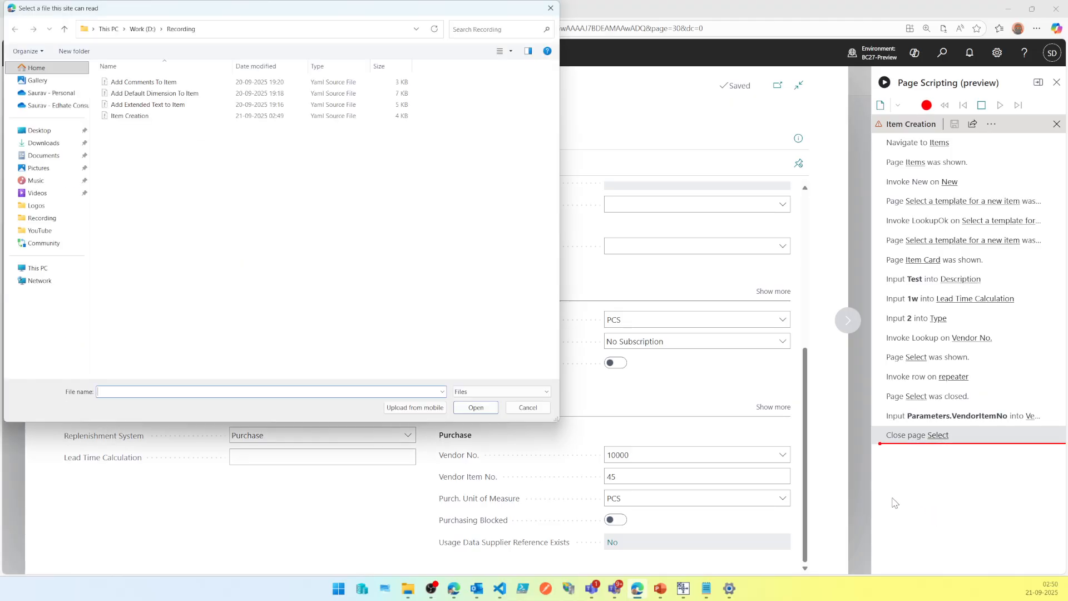
double_click(151, 96)
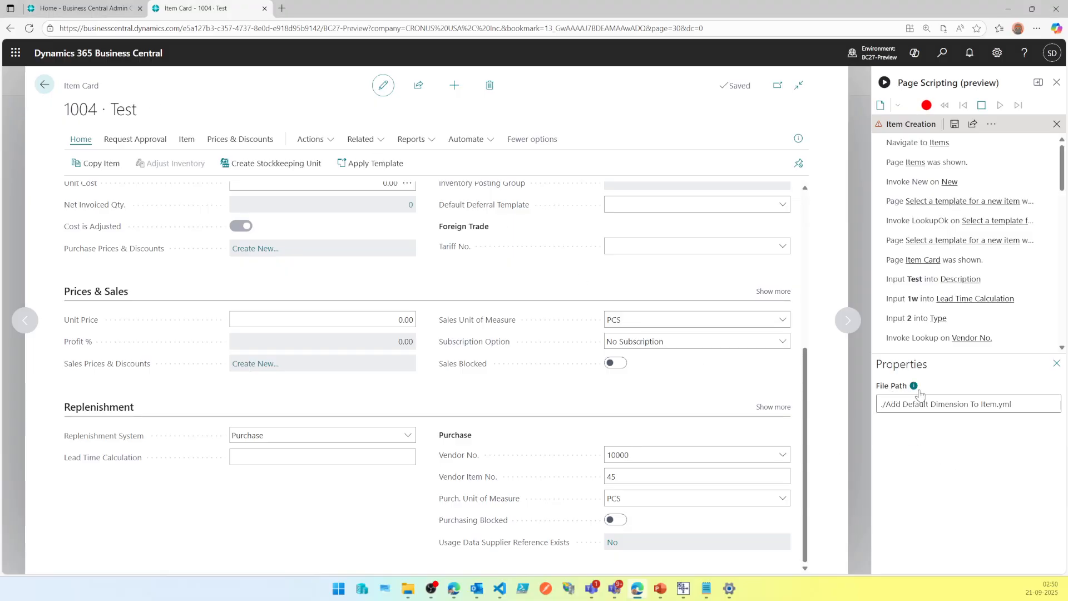
left_click(1057, 364)
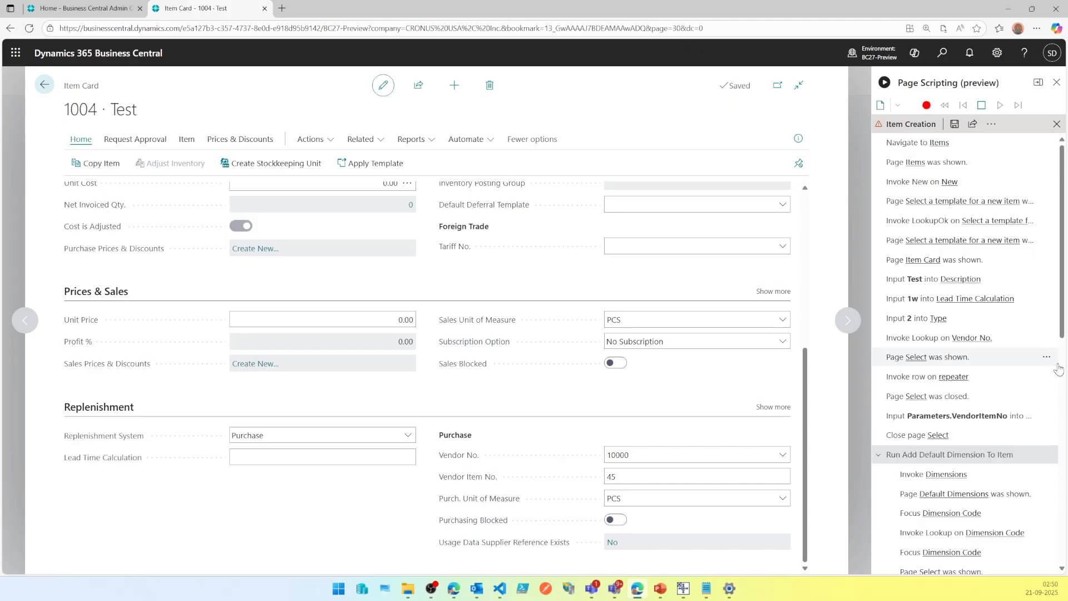
left_click(879, 454)
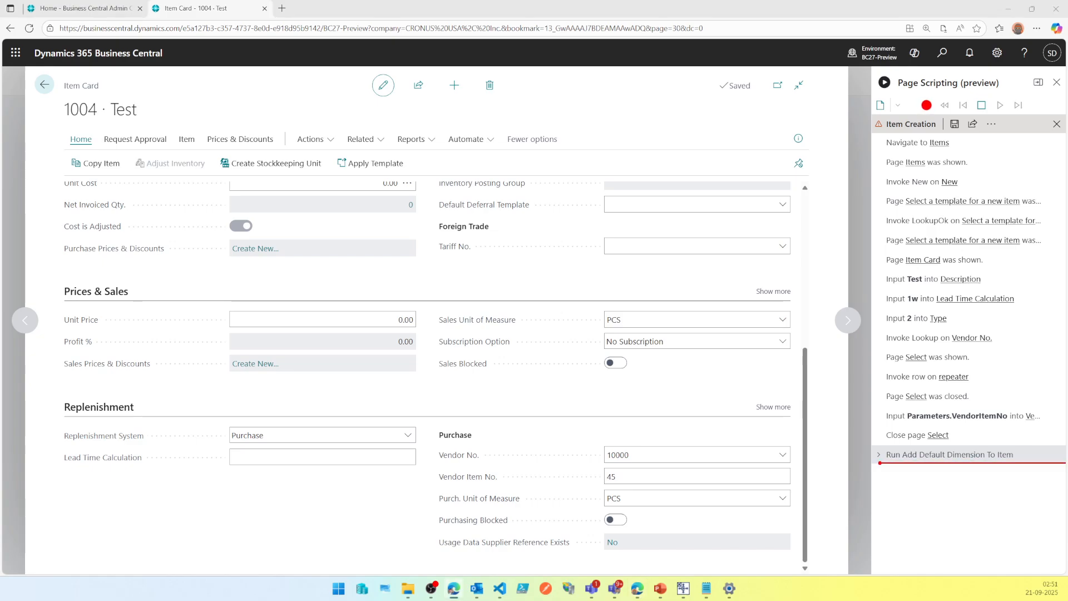
- Save the updated Item Creation recording, accepting the sensitive-data notice, and stop recording
left_click(956, 124)
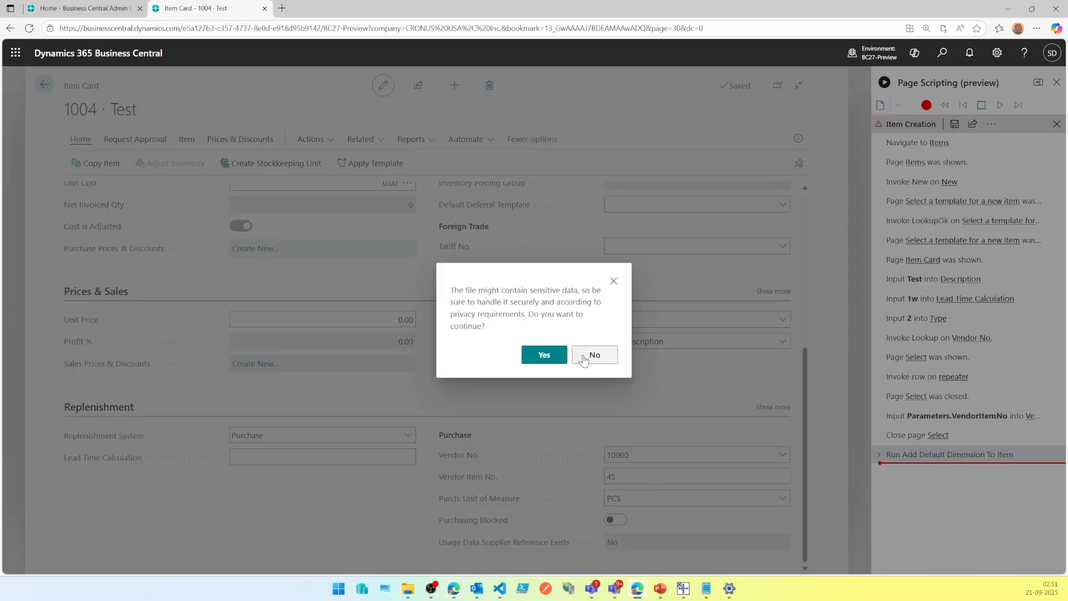
left_click(559, 358)
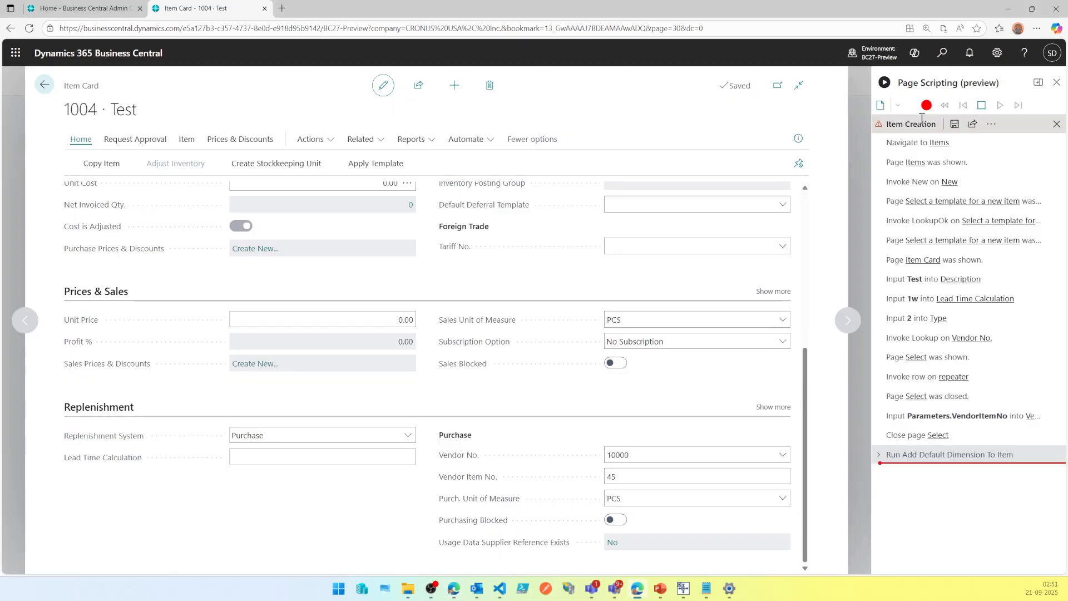
left_click(981, 106)
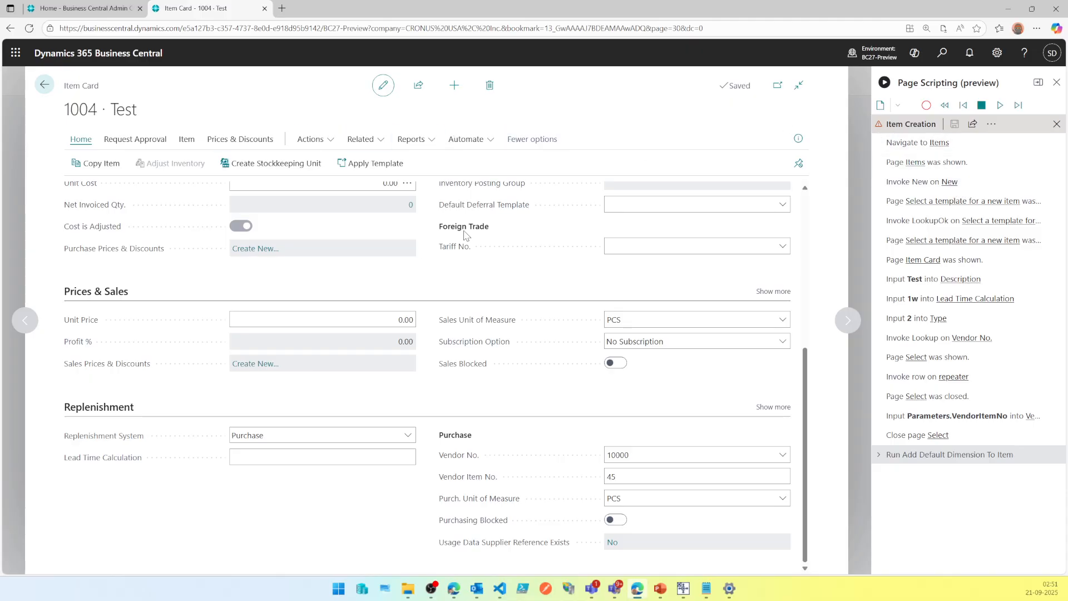
- Return from the item card to the CRONUS USA, Inc. home page and start playback of the Item Creation script
left_click(46, 86)
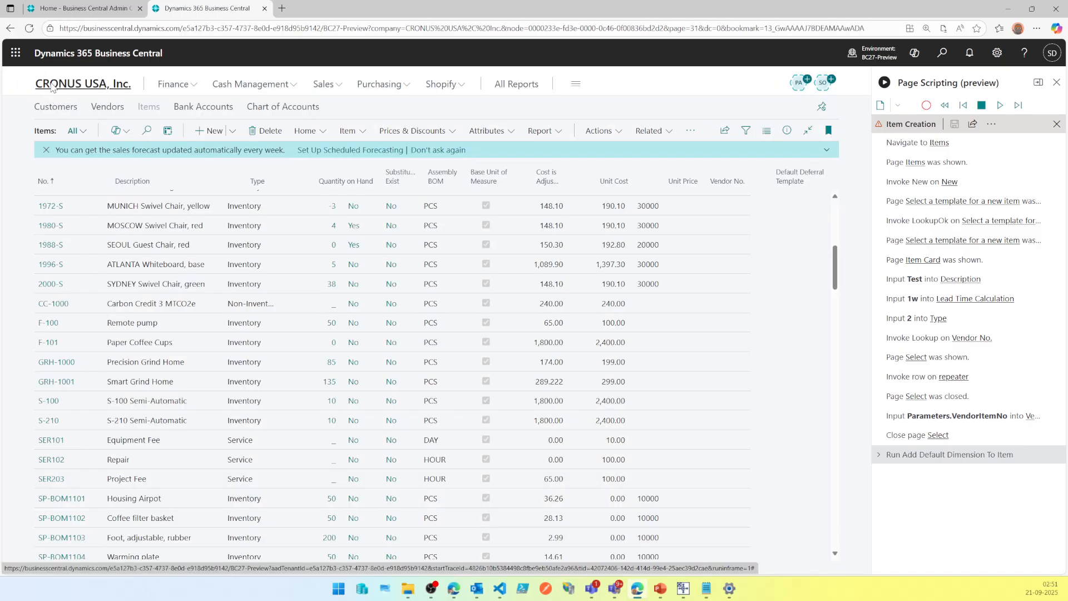
left_click(51, 86)
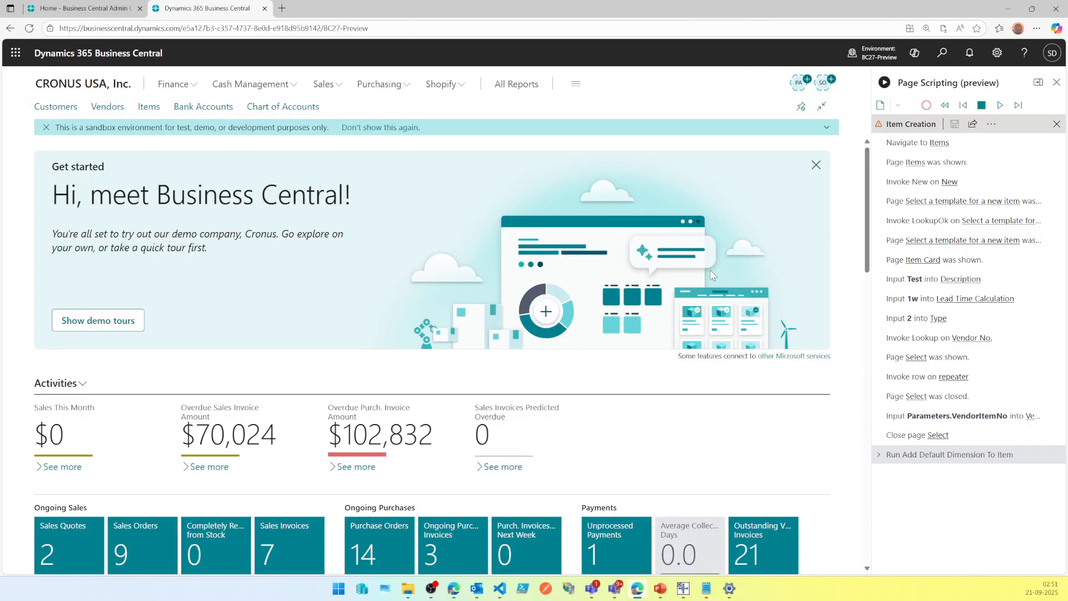
mouse_move(878, 127)
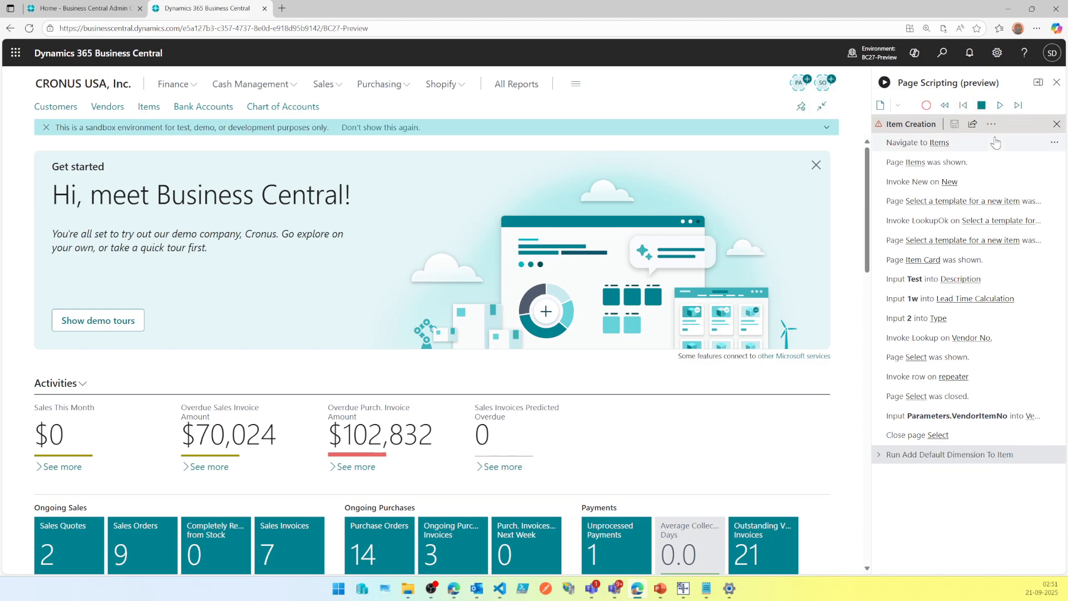
left_click(999, 106)
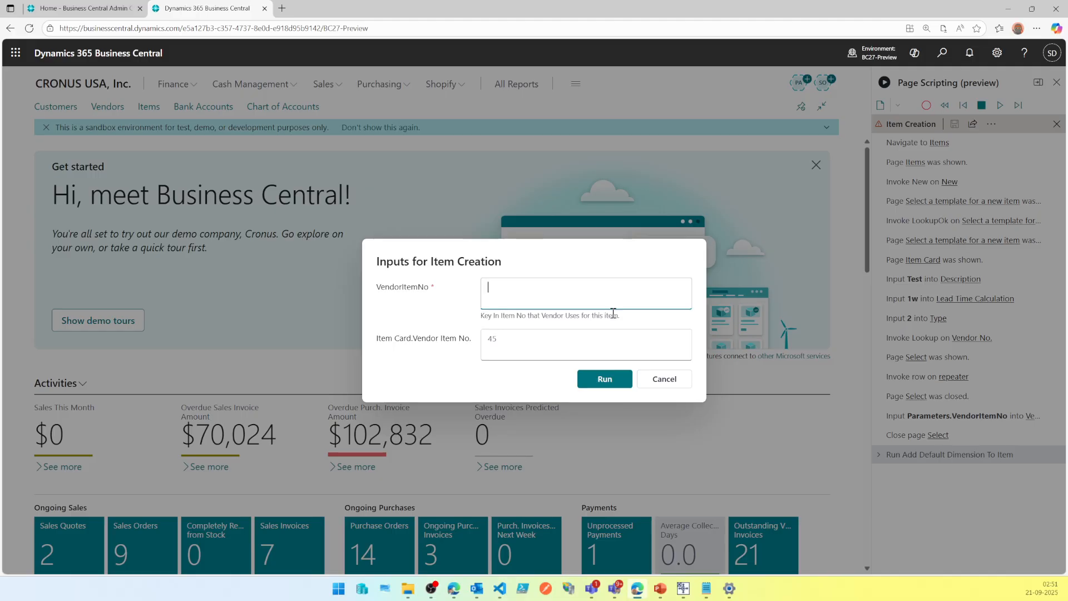
- Set the required VendorItemNo input to VEND-001, keep the default Item Card.Vendor Item No. input, and run the script
double_click(407, 294)
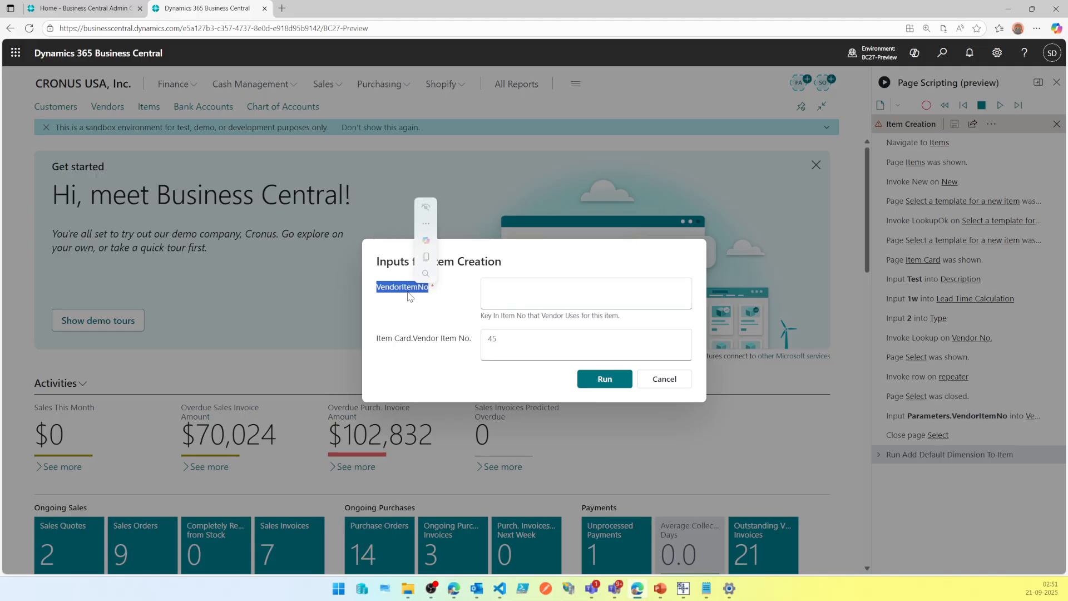
double_click(521, 316)
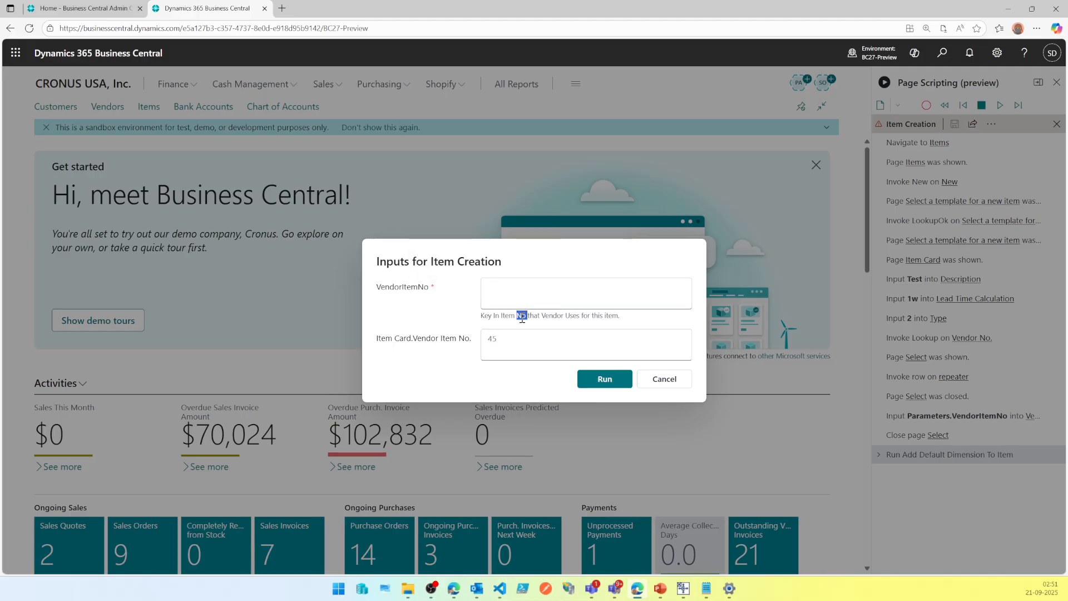
triple_click(522, 316)
left_click(519, 292)
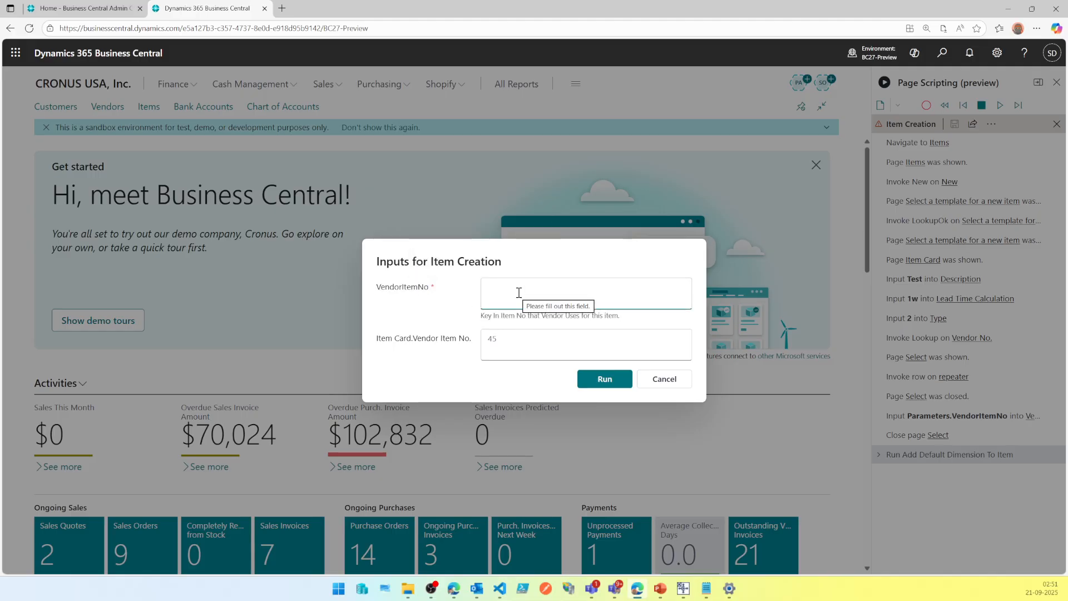
type("VEND-001")
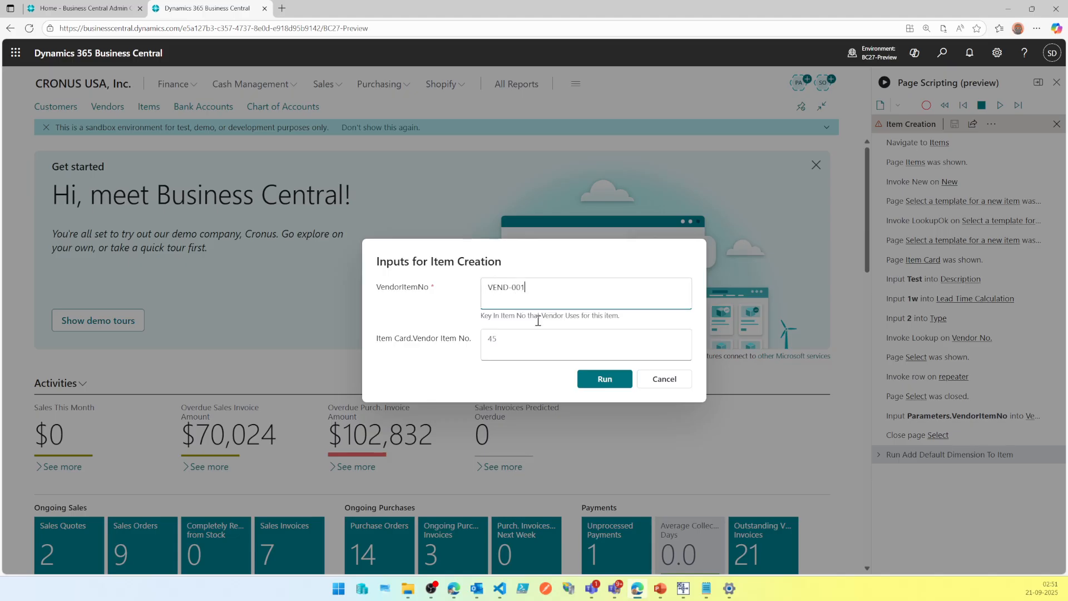
left_click_drag(430, 290, 435, 289)
left_click(473, 345)
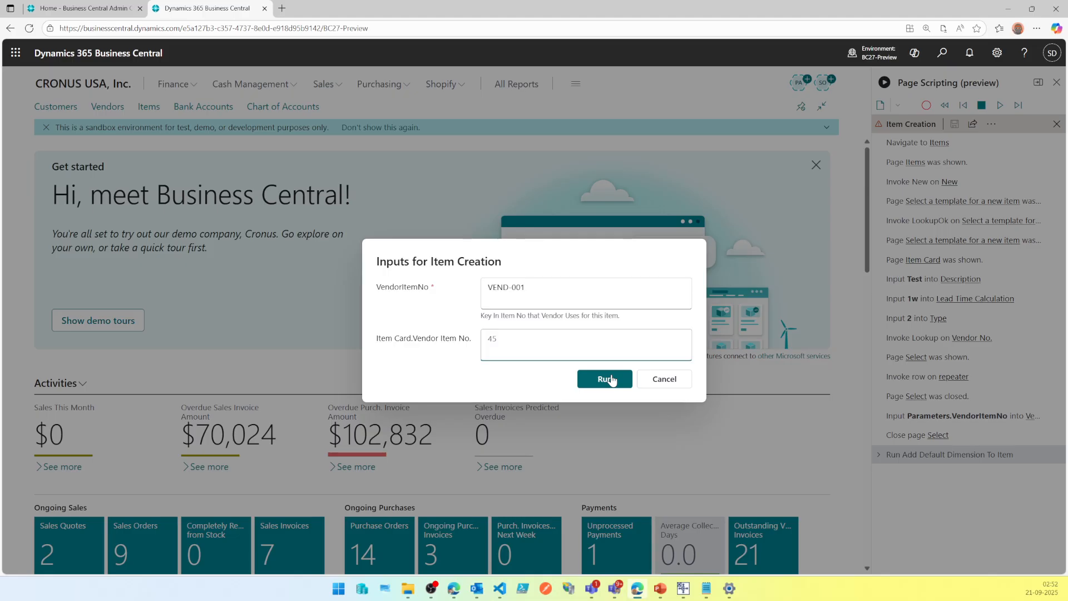
left_click(611, 379)
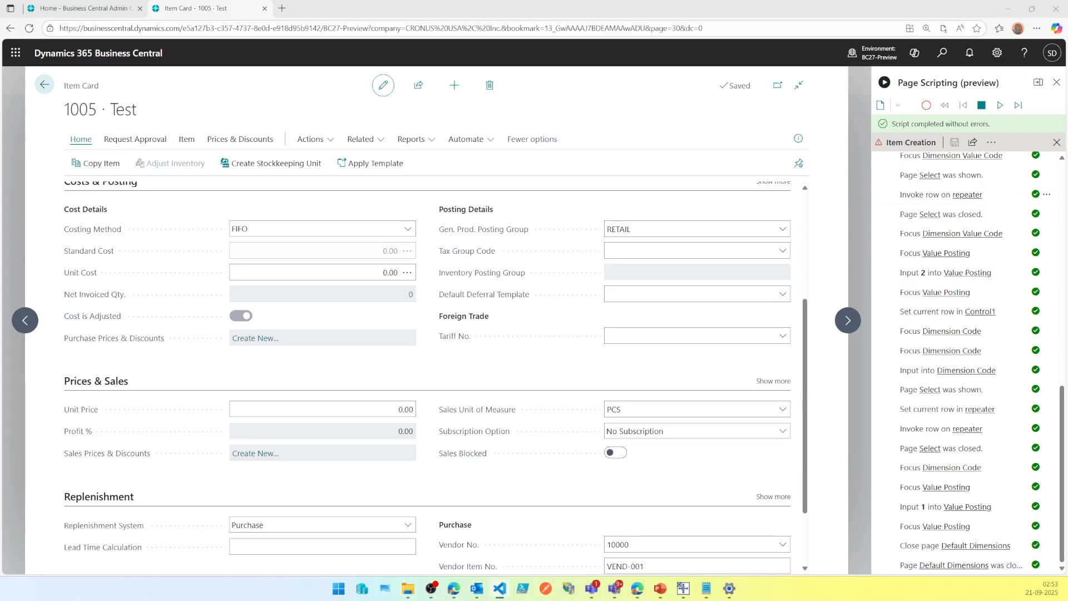
- Switch to Visual Studio Code with Item Creation.yml, bring its window into view, and hide the file explorer for more editor room
left_click_drag(0, 167, 390, 160)
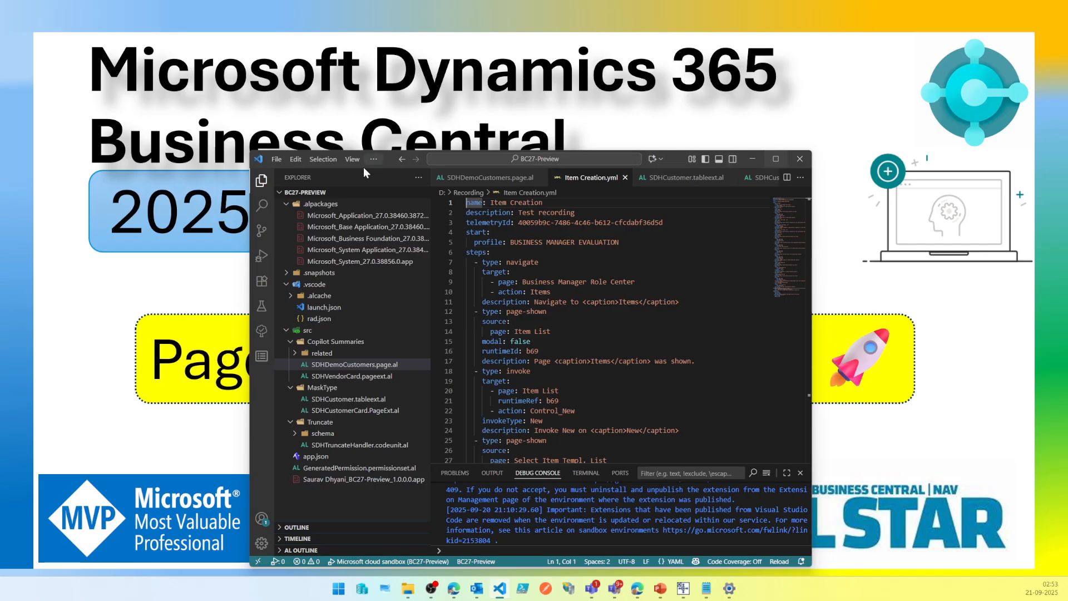
left_click(441, 193)
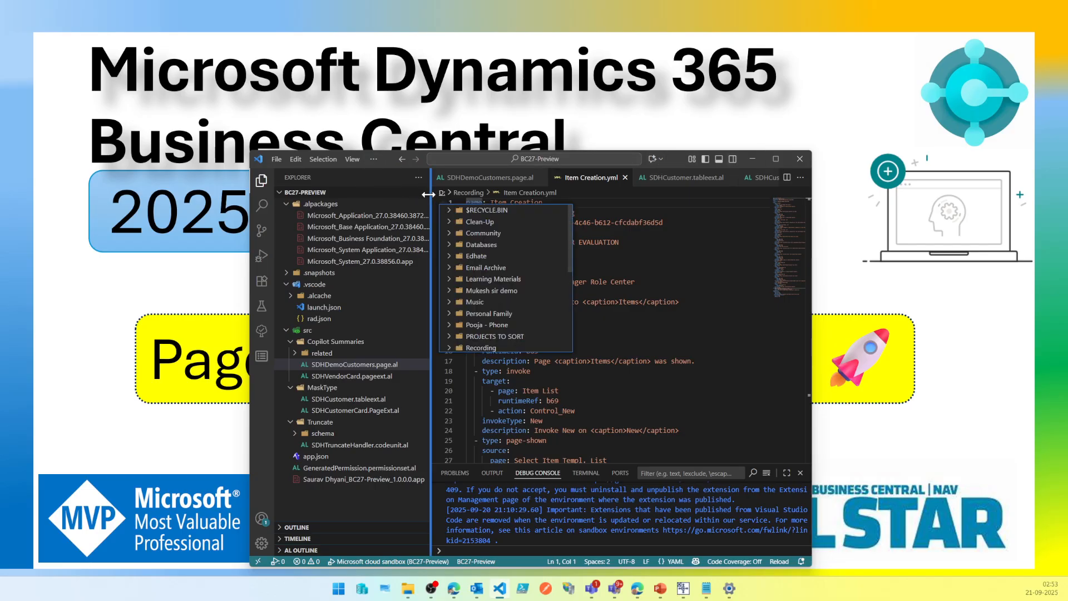
left_click_drag(430, 194, 311, 195)
left_click(573, 270)
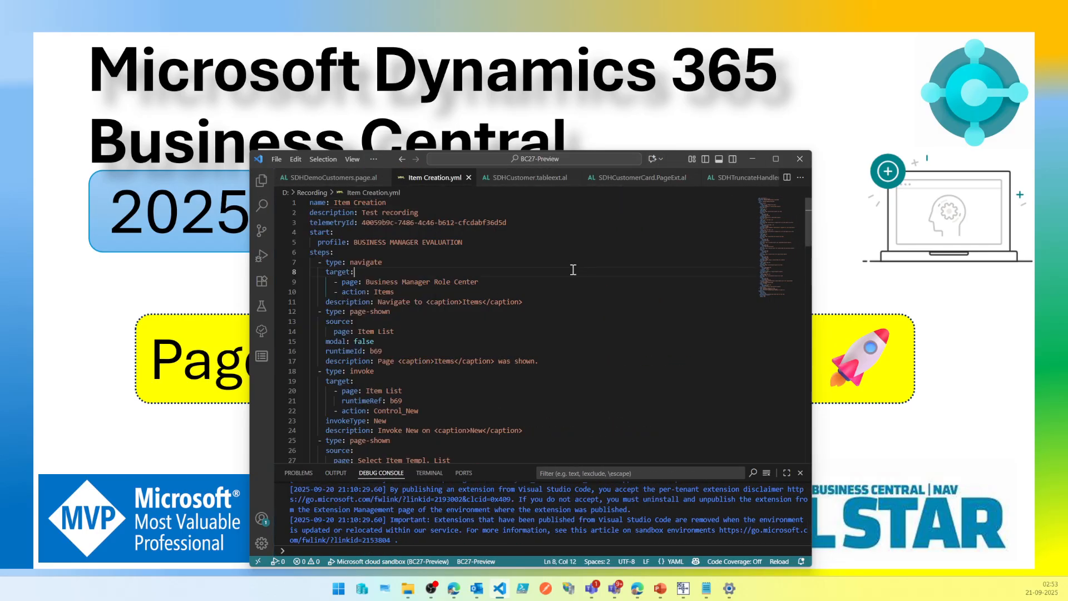
- Examine Item Creation.yml from the profile and recorded steps down to the include entry for Add Default Dimension To Item and the parameters section
double_click(460, 244)
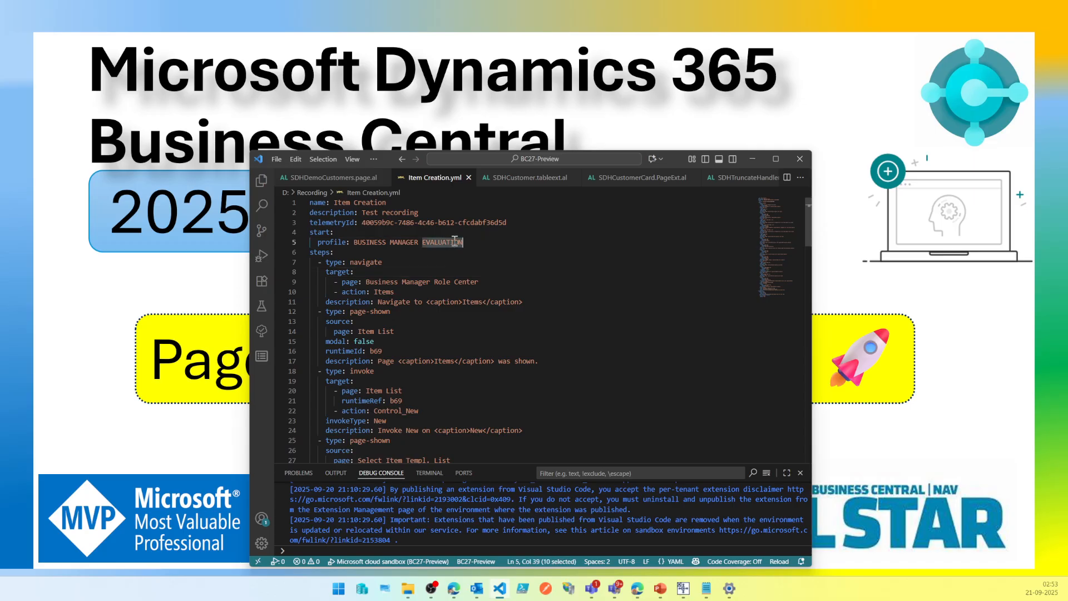
double_click(402, 311)
scroll(404, 313, "down", 1)
scroll(404, 314, "down", 6)
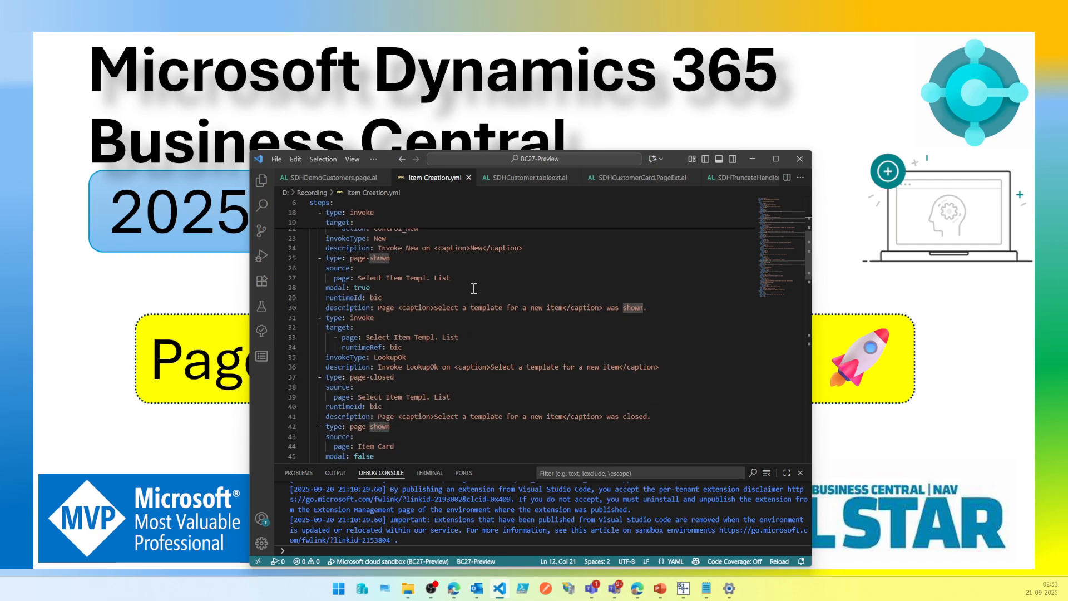
scroll(425, 362, "down", 4)
scroll(425, 363, "up", 2)
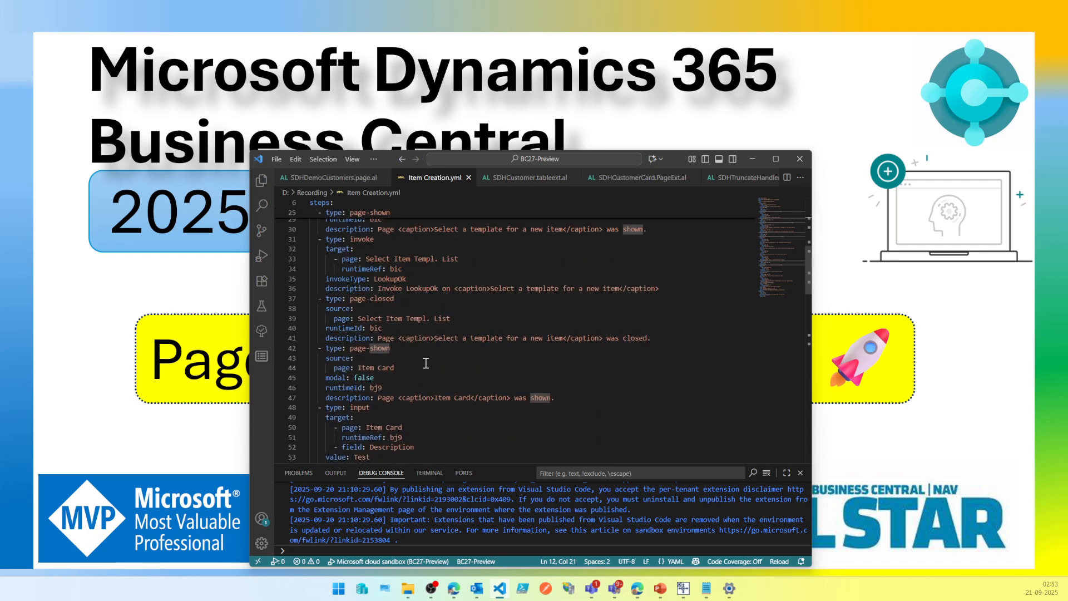
left_click_drag(809, 273, 806, 389)
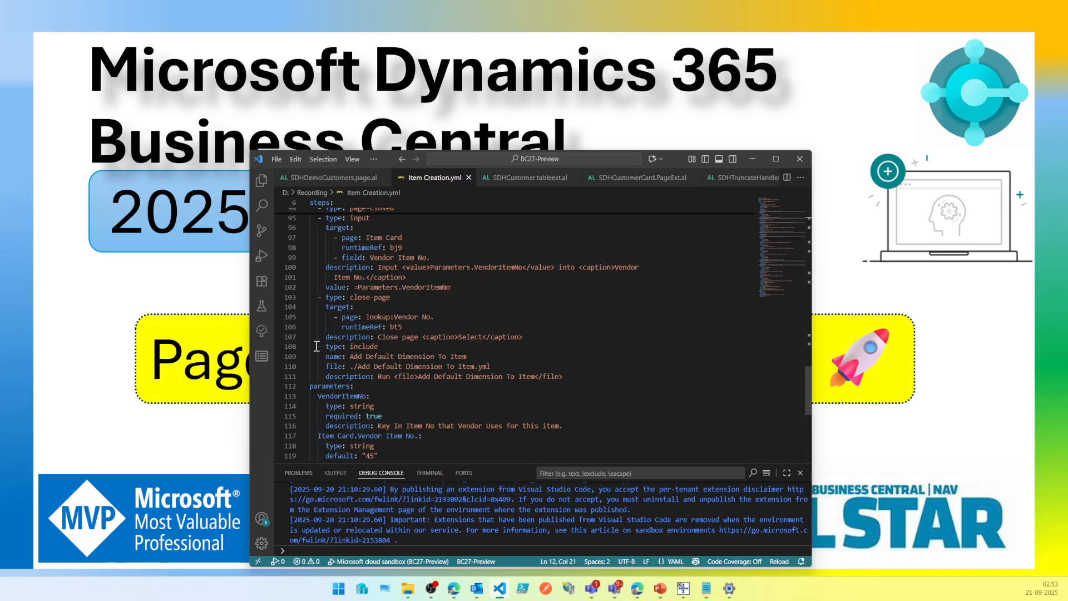
left_click_drag(314, 346, 399, 344)
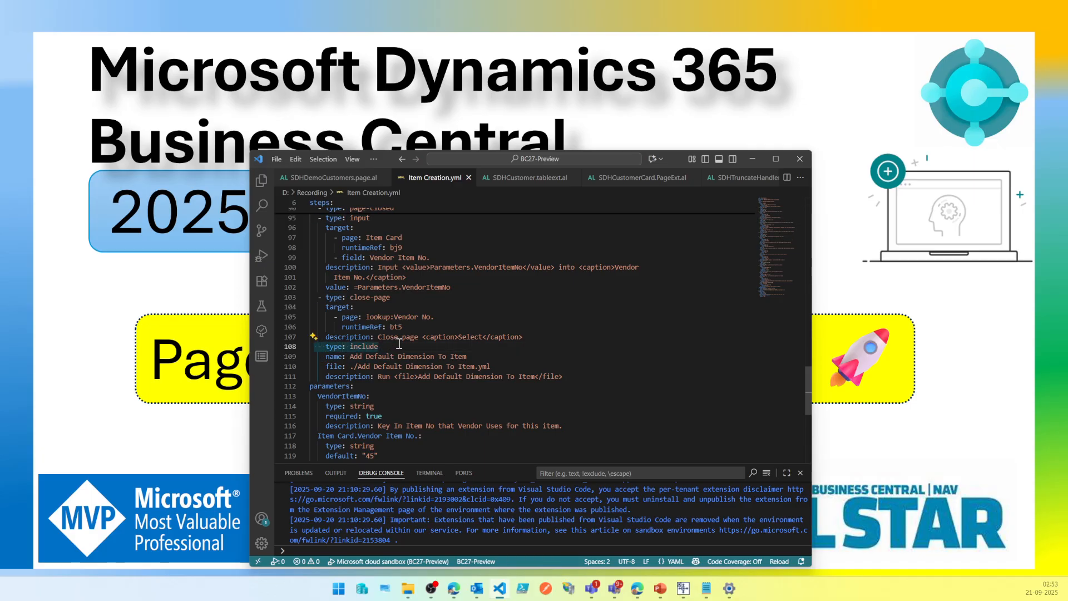
left_click_drag(399, 344, 509, 383)
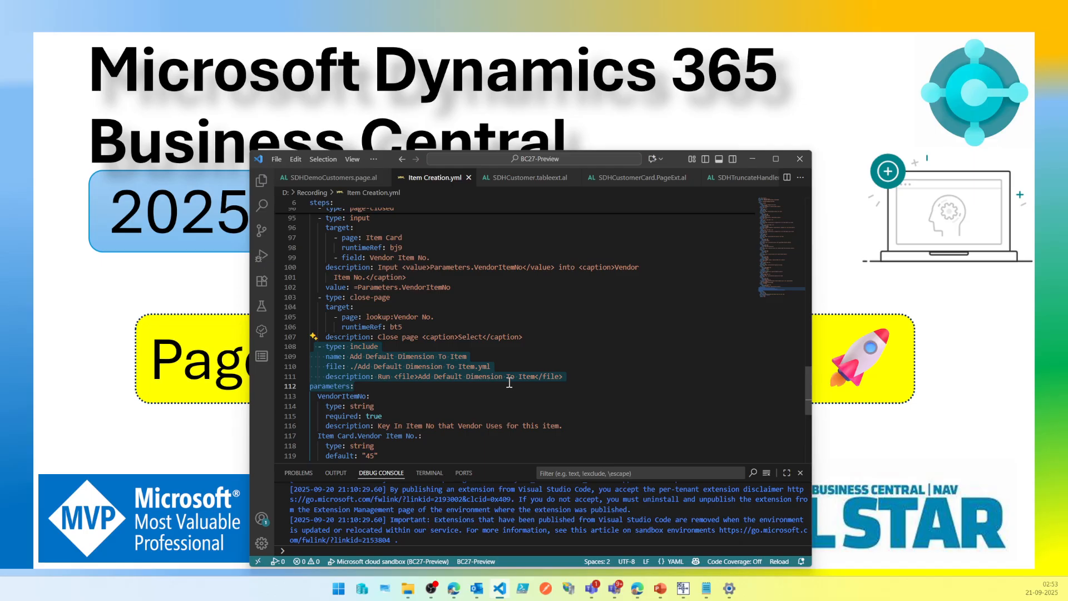
scroll(509, 383, "down", 3)
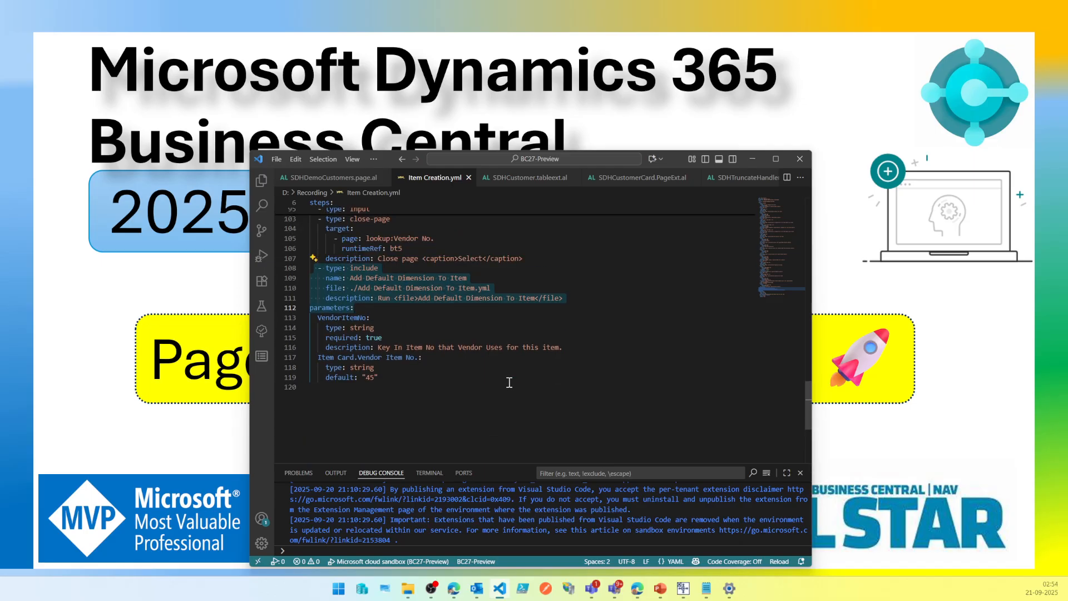
left_click(313, 308)
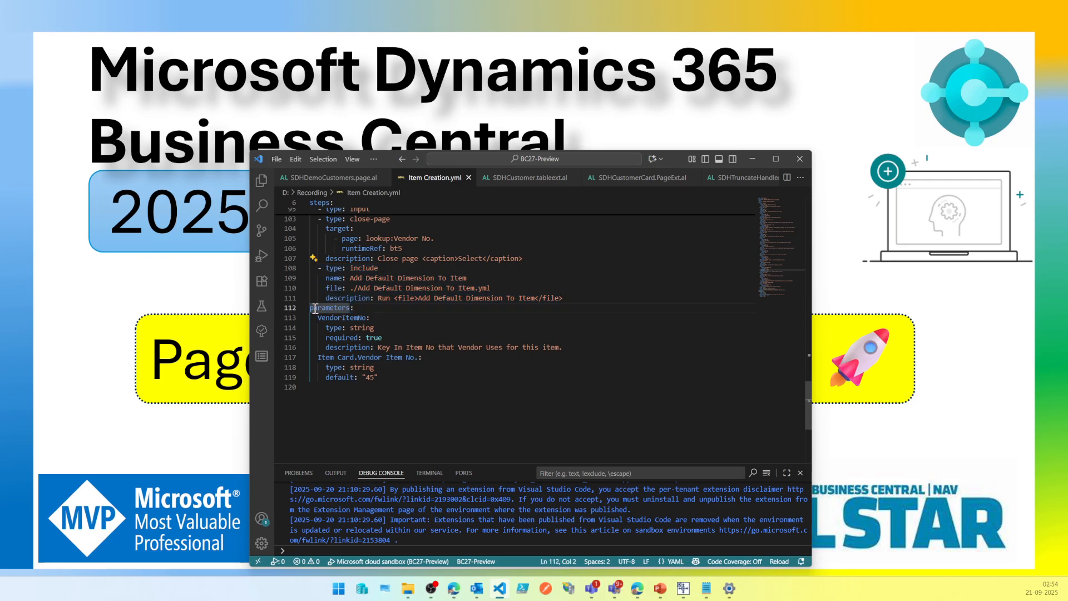
left_click_drag(308, 309, 593, 394)
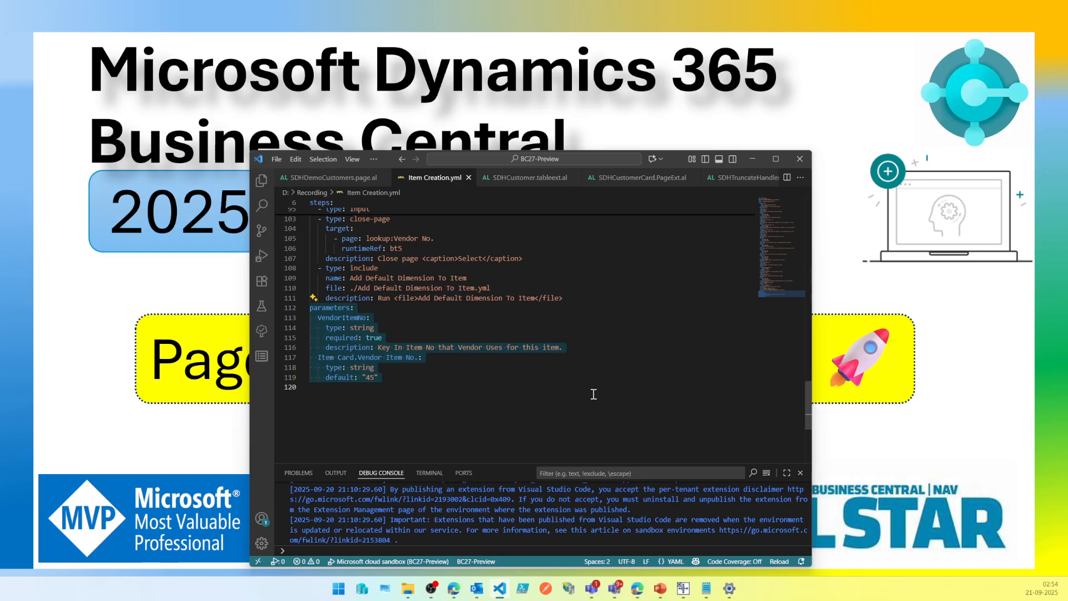
- Close Item Creation.yml and minimize the Visual Studio Code window
scroll(594, 394, "up", 9)
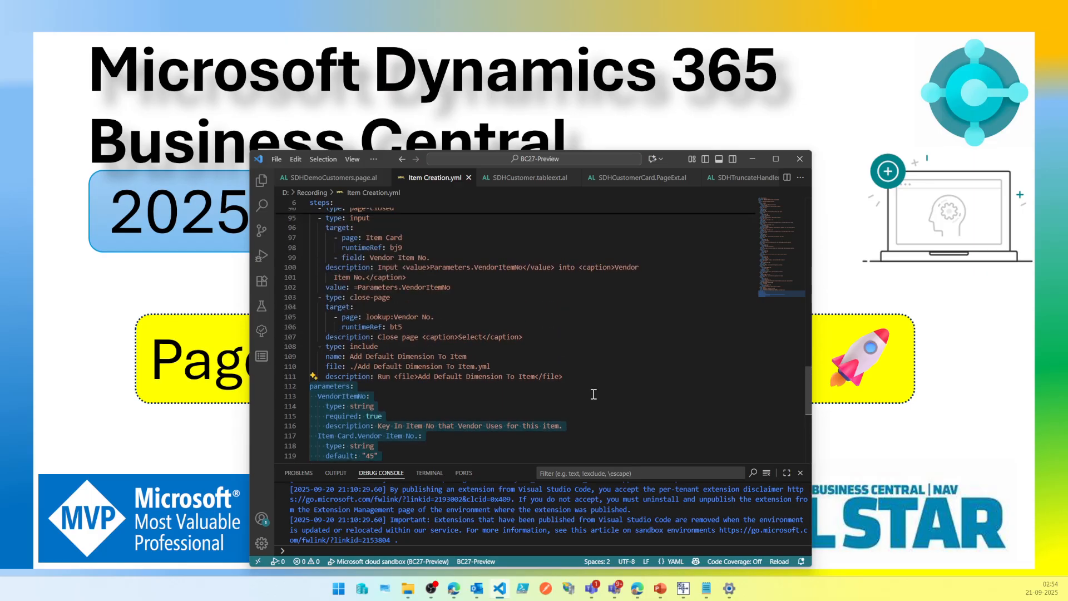
scroll(594, 394, "up", 7)
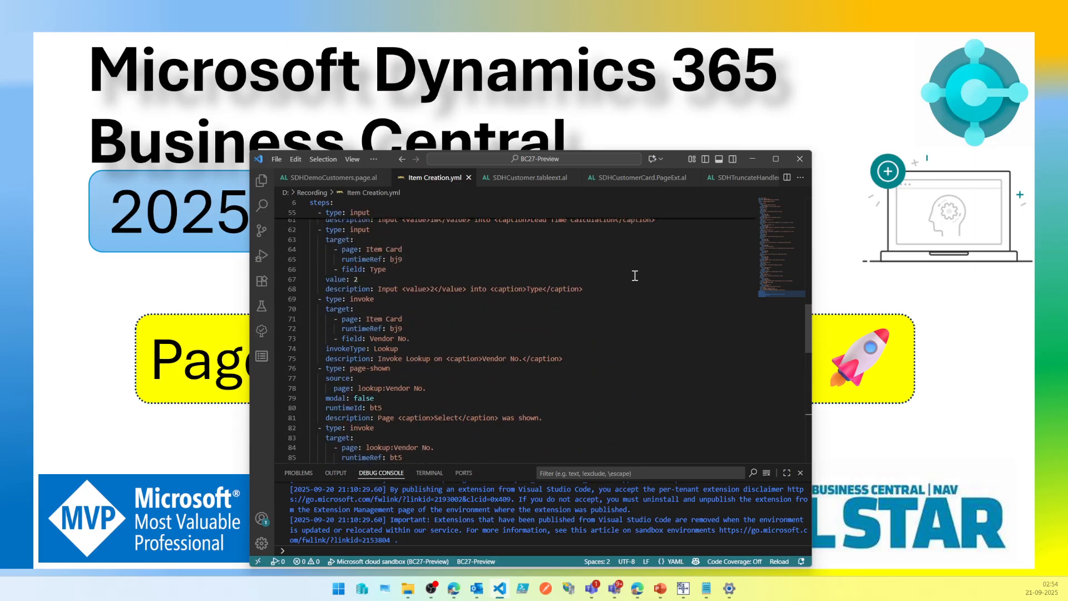
left_click(468, 177)
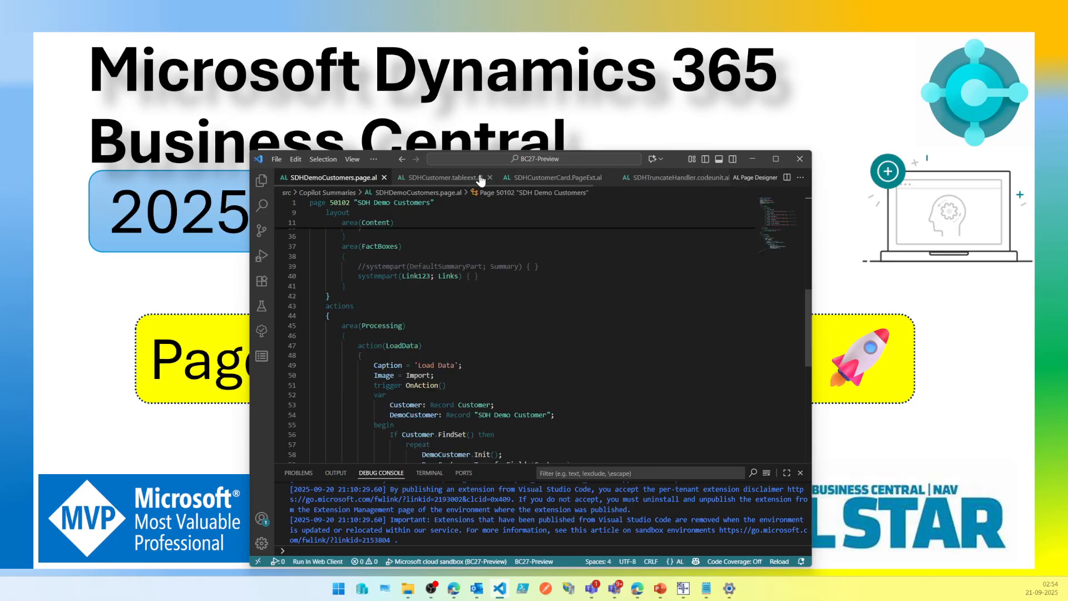
left_click(750, 159)
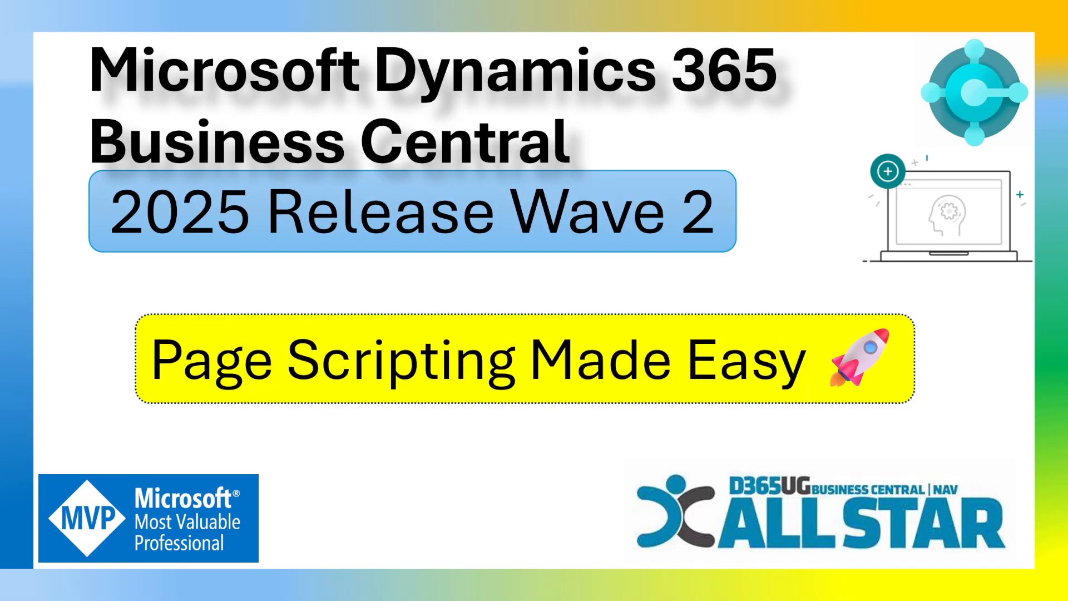